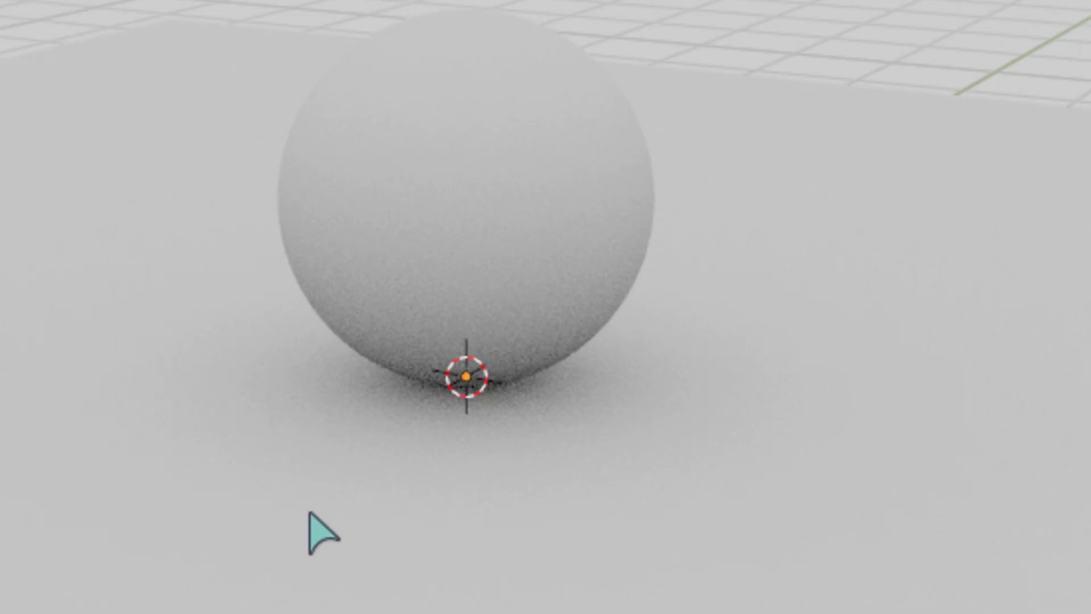
pyautogui.keyDown('alt'); pyautogui.moveTo(397, 344); pyautogui.dragTo(470, 356); pyautogui.keyUp('alt')
pyautogui.keyDown('alt'); pyautogui.moveTo(448, 357); pyautogui.dragTo(533, 332, button='middle'); pyautogui.keyUp('alt')
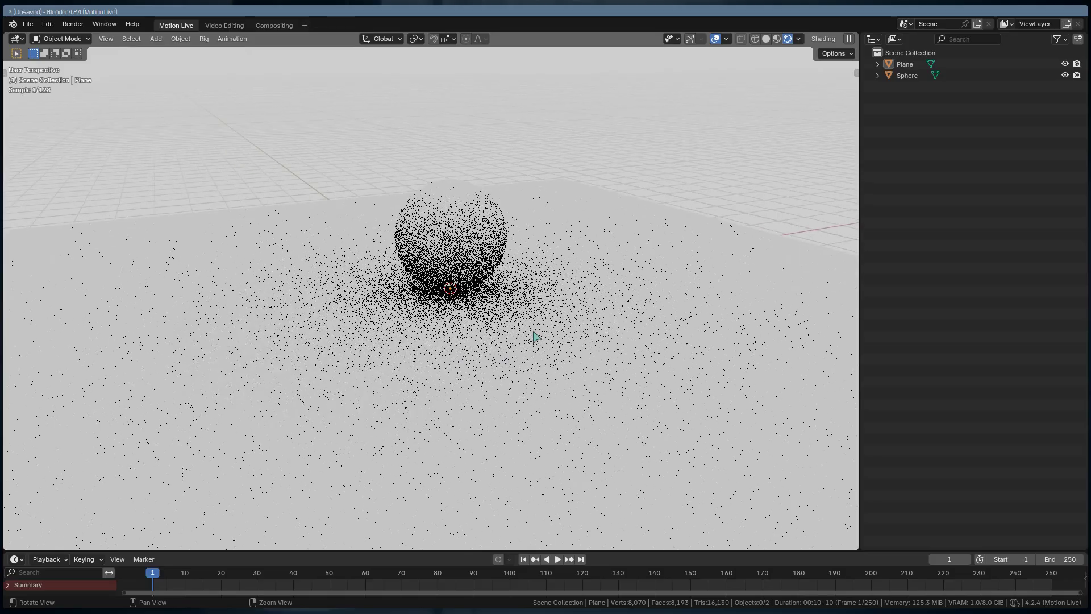
pyautogui.scroll(3, 535, 336)
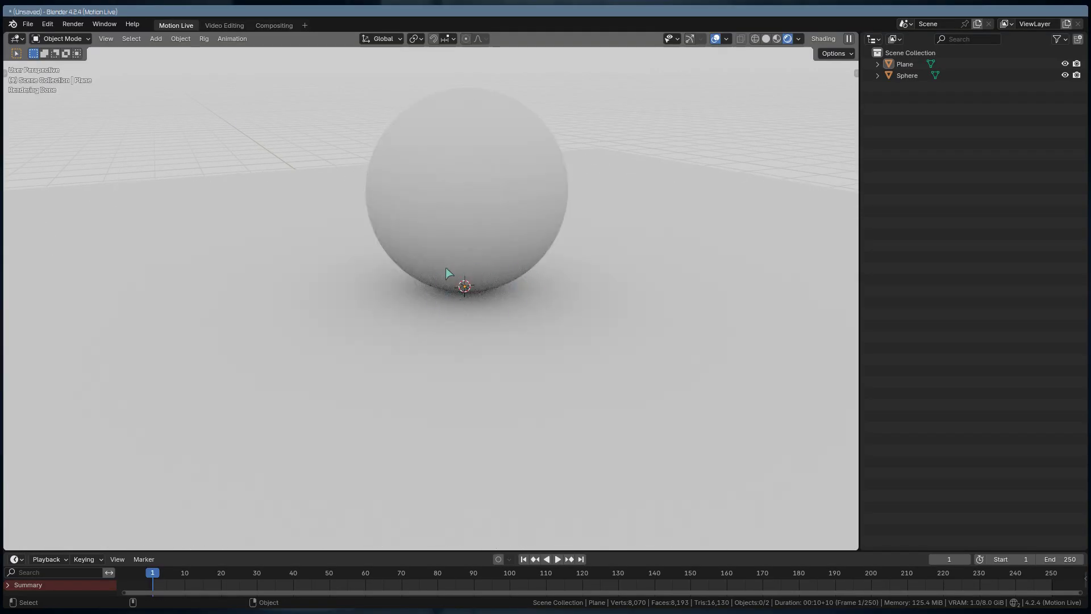
pyautogui.moveTo(527, 336); pyautogui.dragTo(437, 372, button='middle')
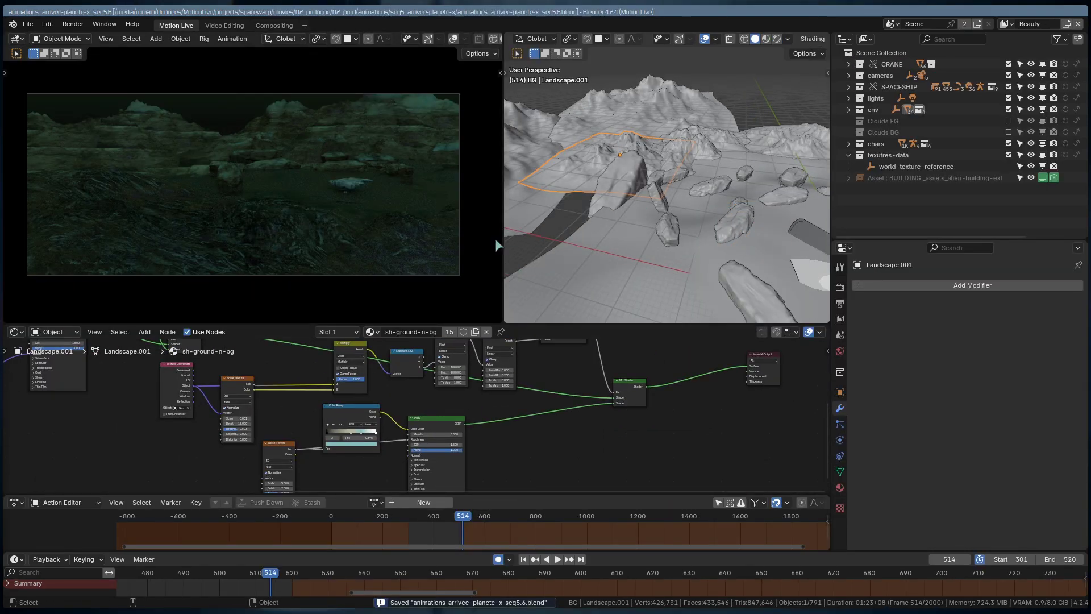
# Widen the perspective viewport and render frame 514 of the alien landscape scene
pyautogui.moveTo(500, 241); pyautogui.dragTo(431, 199)
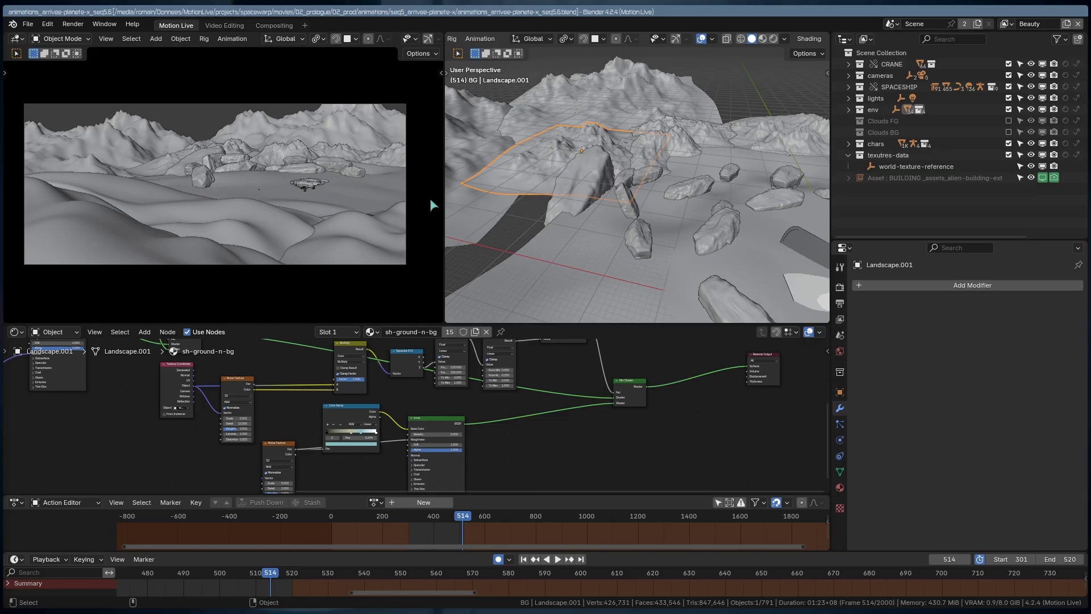
pyautogui.press('F12')
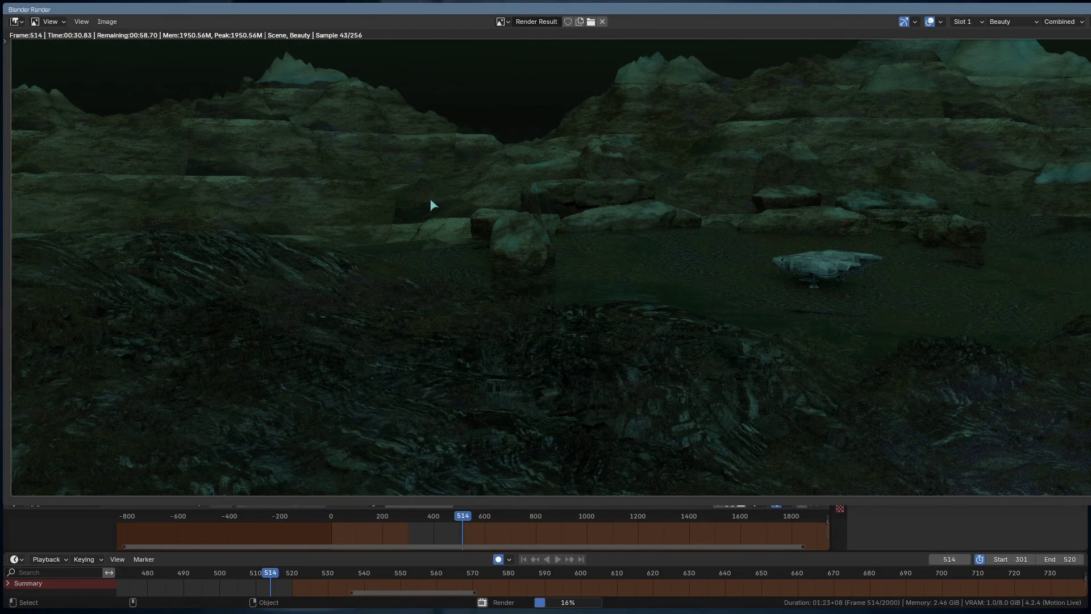
pyautogui.press('F12')
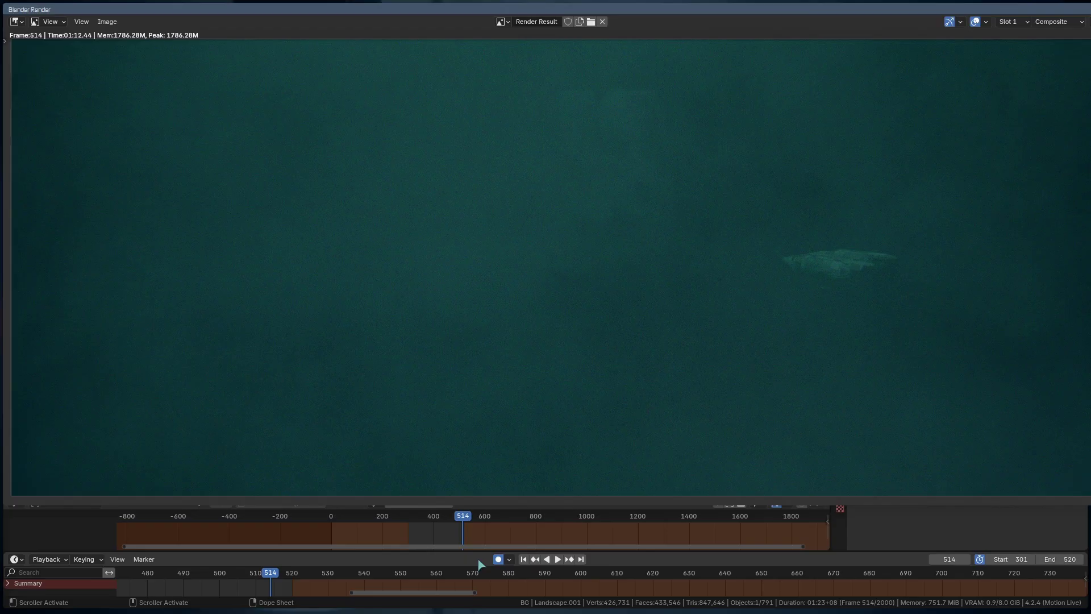
pyautogui.press('Escape')
# Preview the camera view in rendered shading at frame 513 and show the Sun light's data settings
pyautogui.hotkey('shift', 'z')
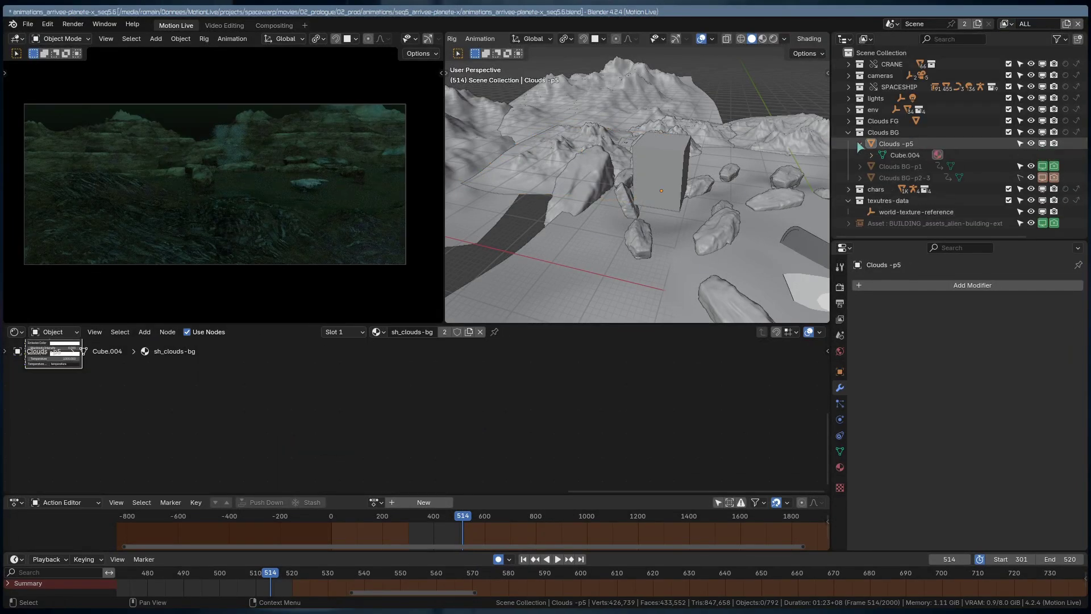
pyautogui.press('Left')
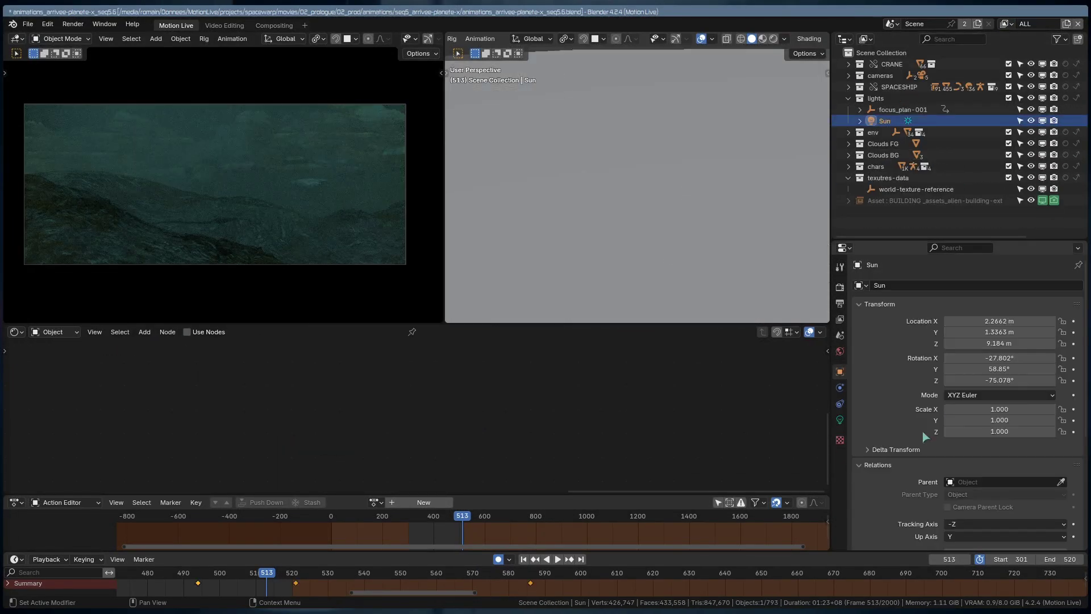
pyautogui.click(840, 419)
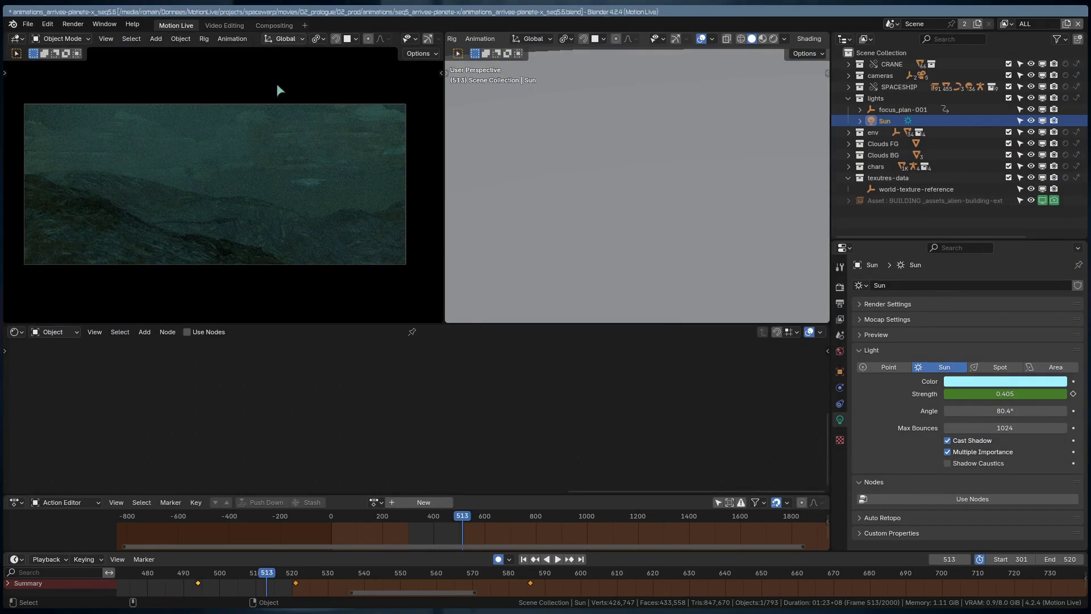
# Preview the Render Layers output through the Viewer in the Compositing workspace
pyautogui.click(274, 25)
pyautogui.scroll(3, 477, 159)
pyautogui.moveTo(477, 250); pyautogui.dragTo(381, 73, button='middle')
pyautogui.keyDown('ctrl'); pyautogui.keyDown('shift'); pyautogui.click(250, 193); pyautogui.keyUp('shift'); pyautogui.keyUp('ctrl')
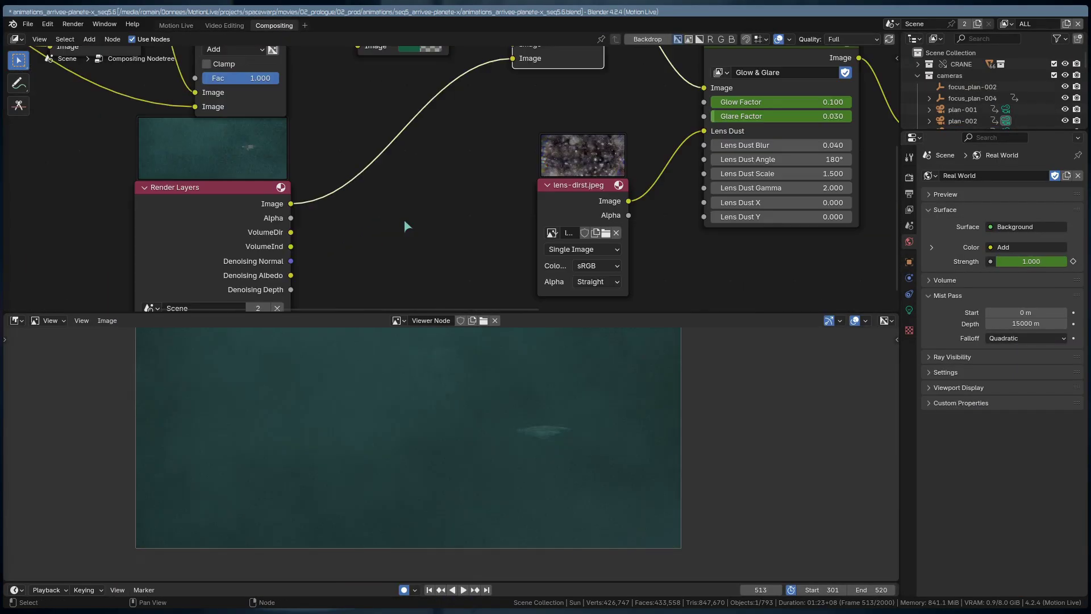
# Preview the outputs of the following nodes in the compositing chain, ending with the Color Balance node
pyautogui.moveTo(407, 171); pyautogui.dragTo(289, 295, button='middle')
pyautogui.keyDown('ctrl'); pyautogui.keyDown('shift'); pyautogui.click(440, 113); pyautogui.keyUp('shift'); pyautogui.keyUp('ctrl')
pyautogui.moveTo(460, 159)
pyautogui.mouseDown()
pyautogui.moveTo(436, 159)
pyautogui.moveTo(480, 159)
pyautogui.mouseUp()
pyautogui.scroll(-3, 416, 94)
pyautogui.moveTo(426, 97)
pyautogui.mouseDown()
pyautogui.moveTo(408, 104)
pyautogui.moveTo(436, 91)
pyautogui.mouseUp()
pyautogui.scroll(-2, 441, 183)
pyautogui.moveTo(830, 267); pyautogui.dragTo(212, 252, button='middle')
pyautogui.keyDown('ctrl'); pyautogui.keyDown('shift'); pyautogui.click(397, 154); pyautogui.keyUp('shift'); pyautogui.keyUp('ctrl')
pyautogui.moveTo(571, 149); pyautogui.dragTo(647, 115)
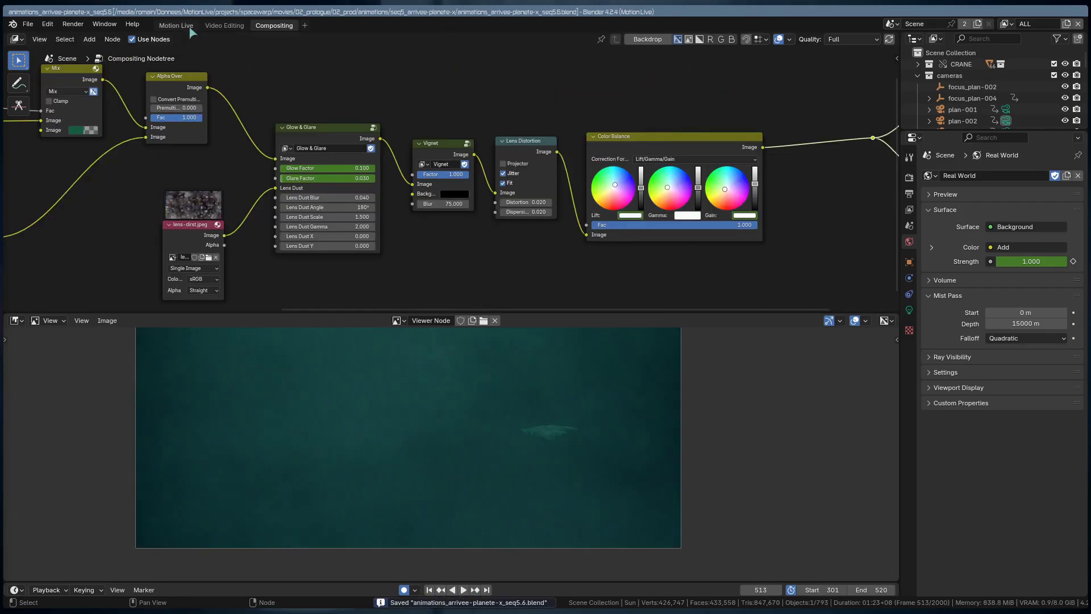
# Return to the Motion Live workspace, go to frame 1249 and expand the scene's Cameras Manager settings
pyautogui.click(176, 25)
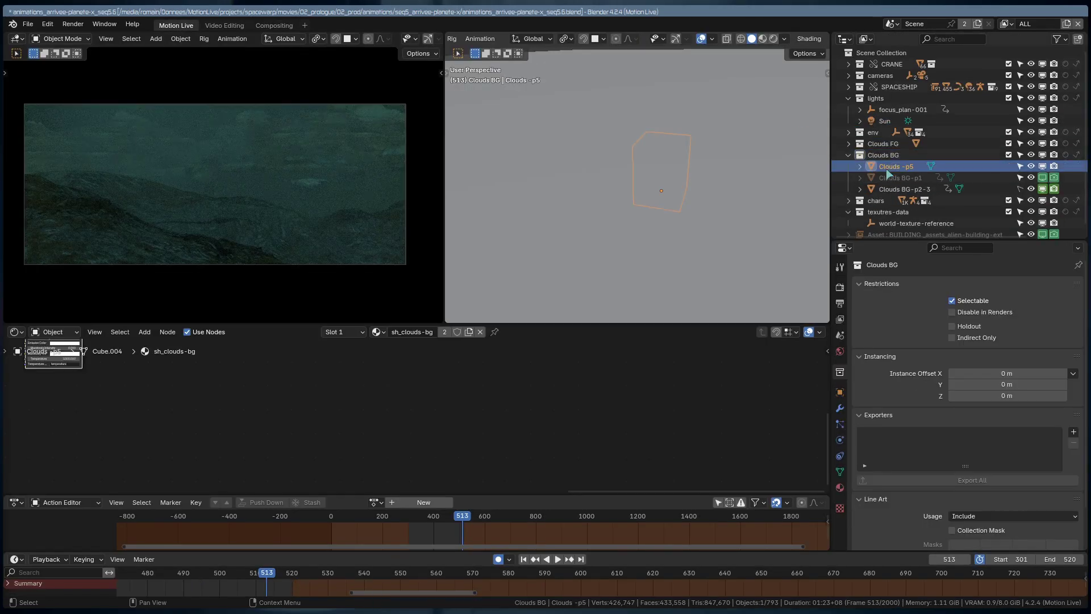
pyautogui.moveTo(810, 534); pyautogui.dragTo(693, 534, button='middle')
pyautogui.scroll(-3, 694, 534)
pyautogui.moveTo(591, 518); pyautogui.dragTo(563, 518)
pyautogui.click(840, 335)
pyautogui.scroll(-3, 864, 436)
pyautogui.click(862, 427)
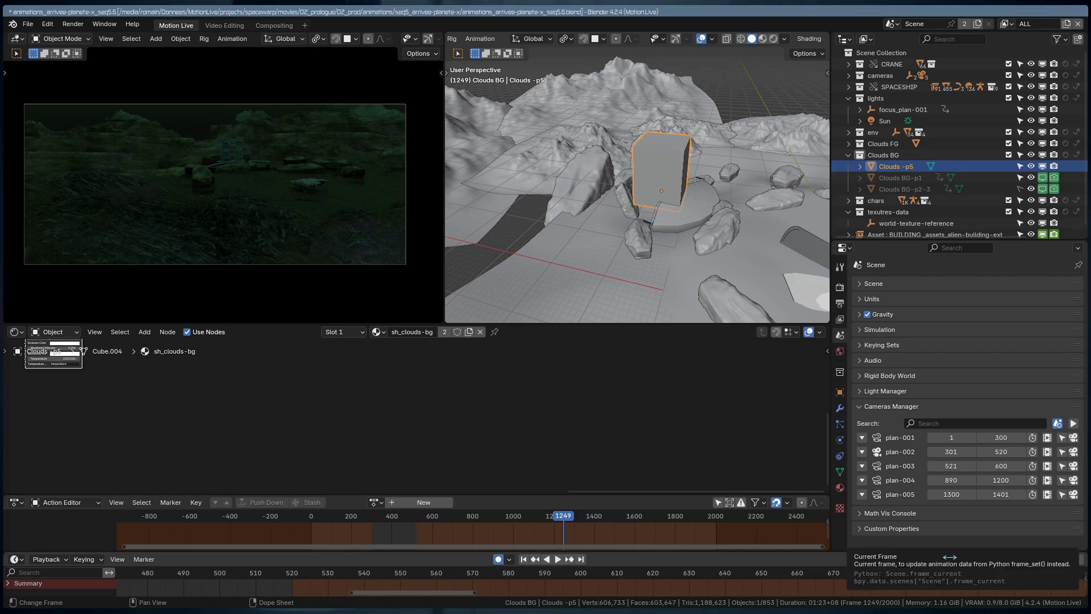
# Move to frame 443, save the project file and render that frame
pyautogui.moveTo(574, 516); pyautogui.dragTo(401, 516)
pyautogui.hotkey('ctrl', 's')
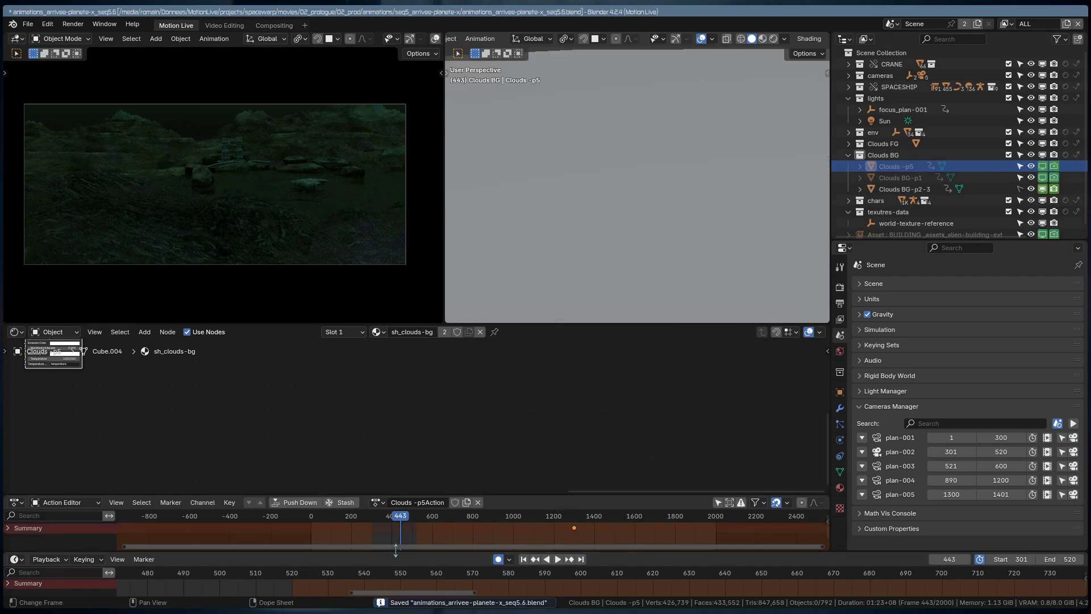
pyautogui.press('F12')
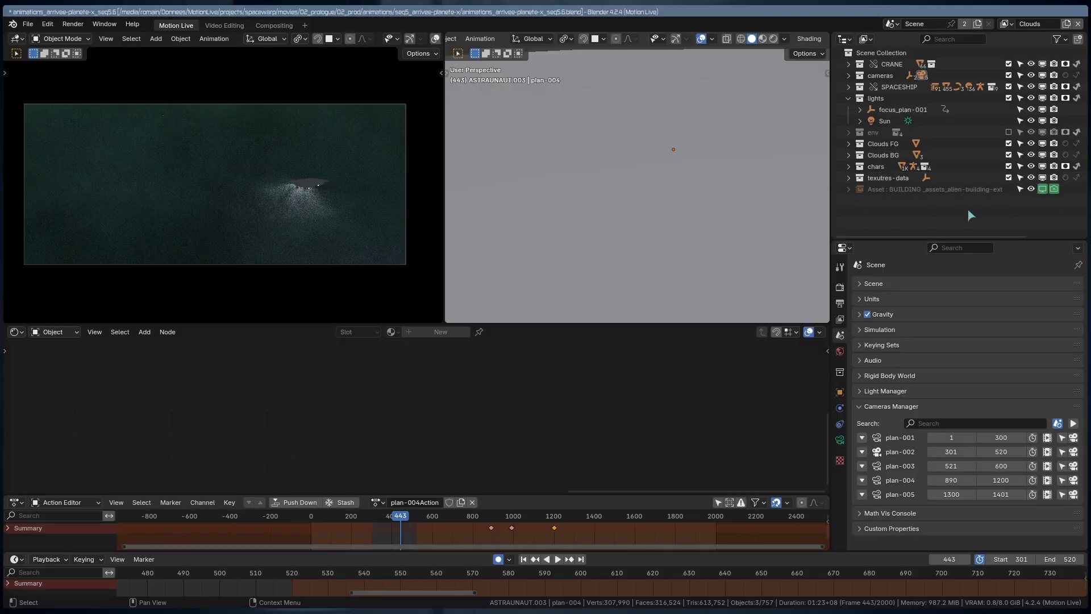
# Include the env collection in the Clouds view layer and render frame 443 again
pyautogui.click(1008, 133)
pyautogui.click(1008, 133)
pyautogui.click(849, 132)
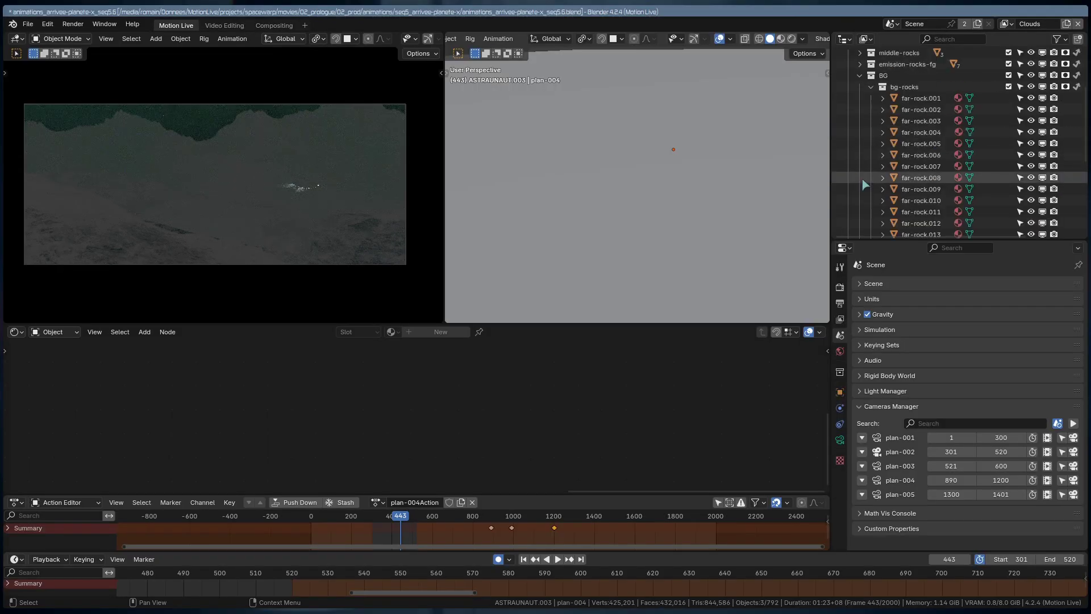
pyautogui.press('F12')
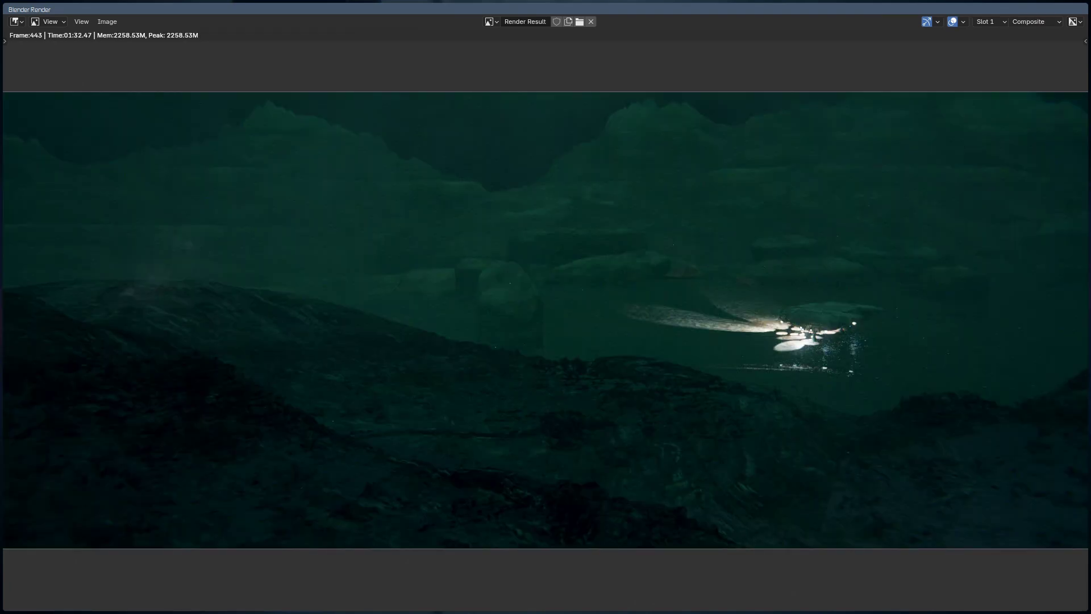
pyautogui.press('Escape')
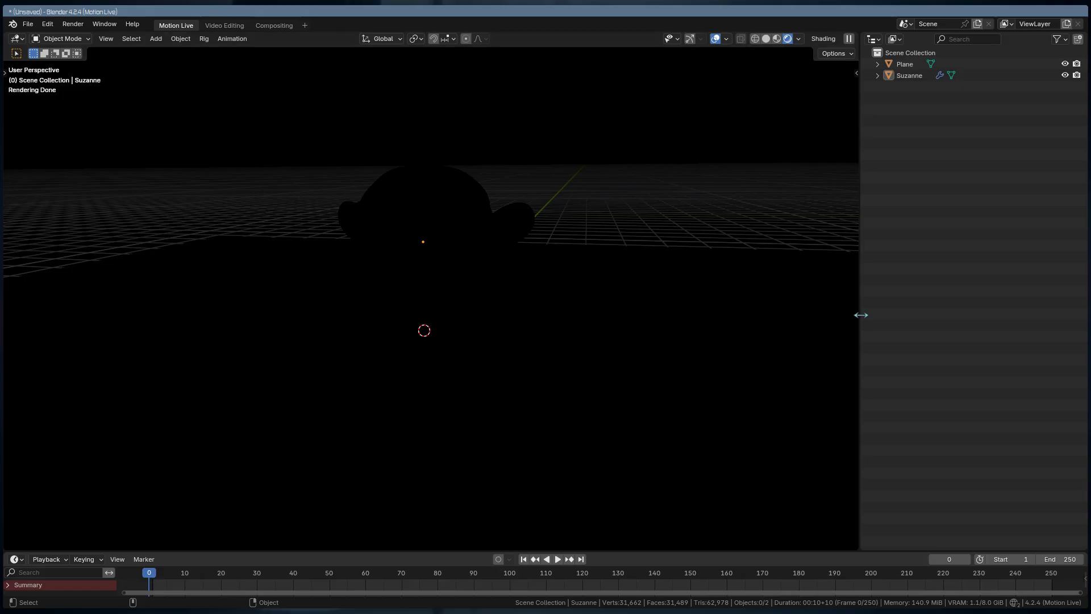
# Widen the viewport of the Suzanne scene and add an area light at the 3D cursor
pyautogui.moveTo(861, 315); pyautogui.dragTo(902, 315)
pyautogui.hotkey('shift', 'a')
pyautogui.moveTo(579, 350)
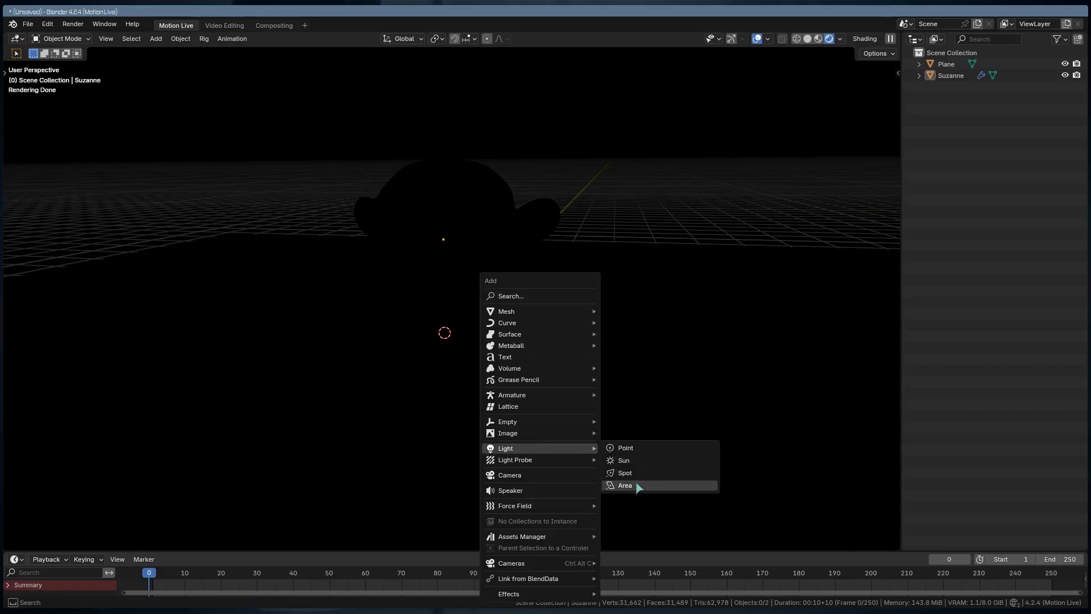
pyautogui.click(638, 487)
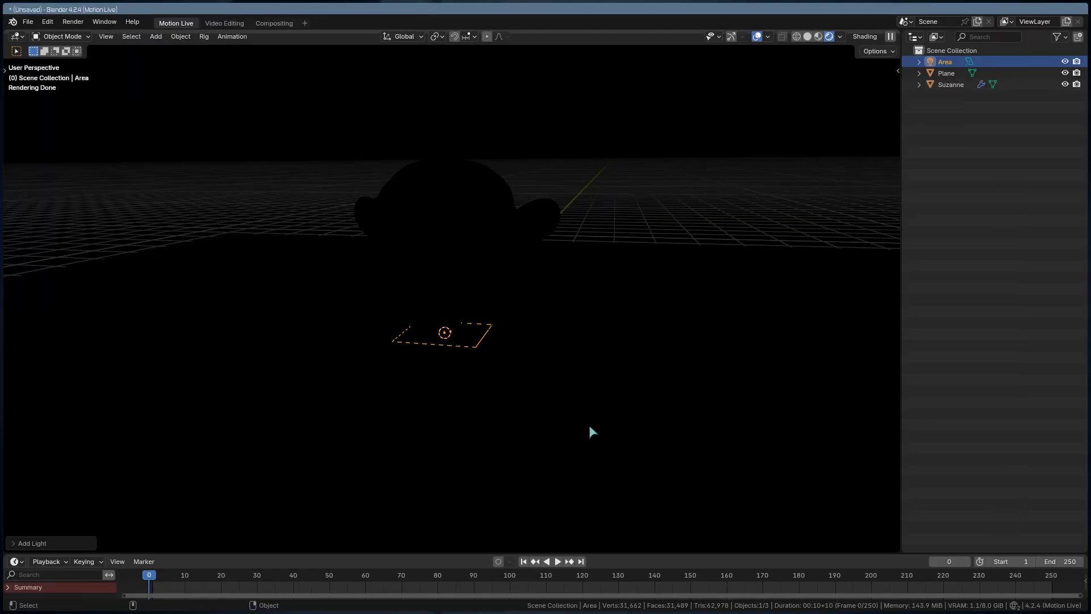
# Raise the area light above the ground beside Suzanne and tilt it toward the head
pyautogui.moveTo(564, 401); pyautogui.dragTo(642, 398, button='middle')
pyautogui.press('g')
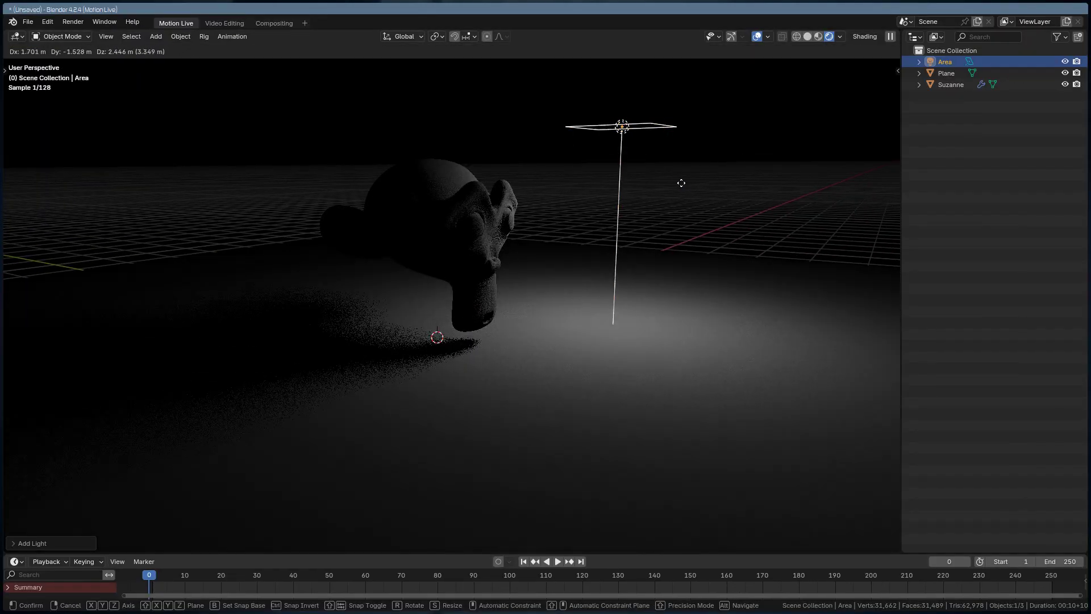
pyautogui.click(682, 184)
pyautogui.press('r')
pyautogui.click(539, 312)
# Refine the area light's position and rotation so it shines on Suzanne's face from the side
pyautogui.moveTo(539, 312); pyautogui.dragTo(532, 275, button='middle')
pyautogui.press('g')
pyautogui.click(476, 305)
pyautogui.moveTo(476, 305); pyautogui.dragTo(559, 259, button='middle')
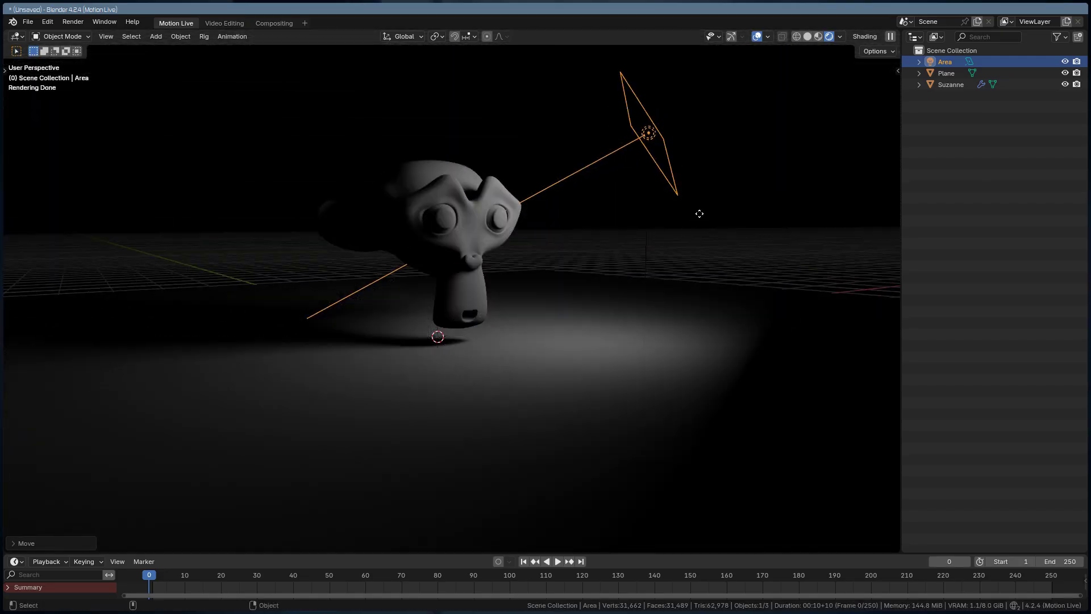
pyautogui.press('g')
pyautogui.click(728, 229)
pyautogui.press('r')
pyautogui.click(710, 239)
# Set the transform pivot to 3D Cursor, and swing and scale the area light around the cursor at Suzanne's head
pyautogui.keyDown('alt'); pyautogui.moveTo(682, 250); pyautogui.dragTo(483, 249); pyautogui.keyUp('alt')
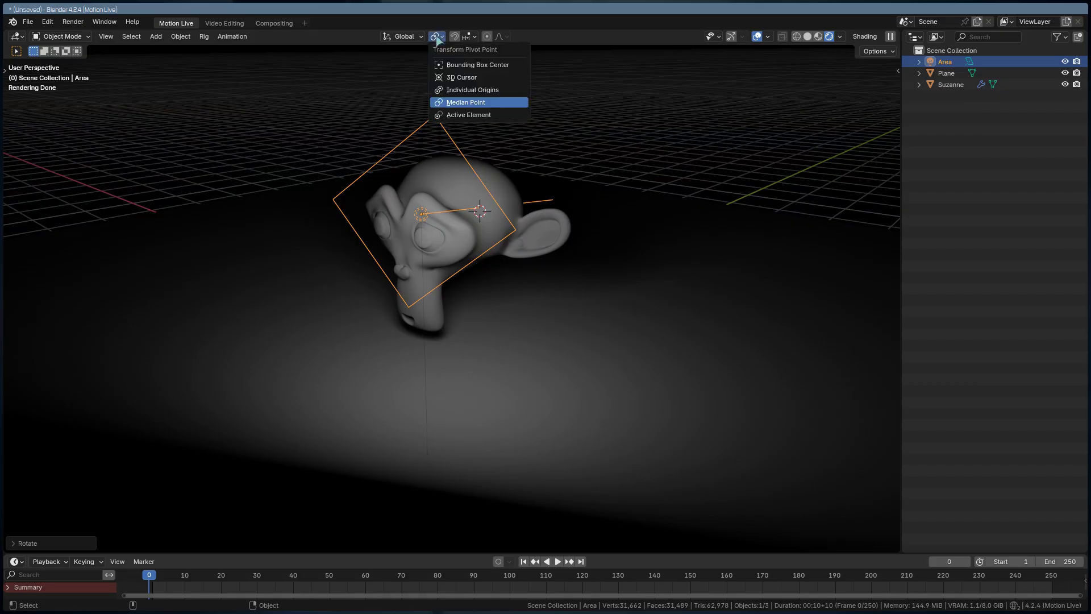
pyautogui.press('g')
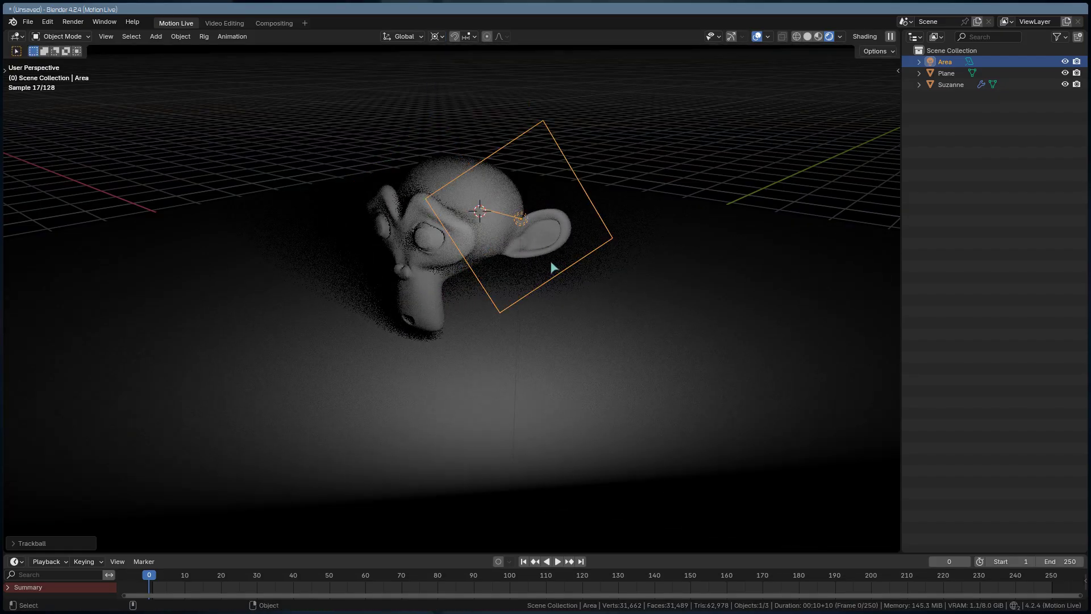
pyautogui.click(523, 266)
pyautogui.moveTo(522, 265); pyautogui.dragTo(742, 268, button='middle')
pyautogui.press('s')
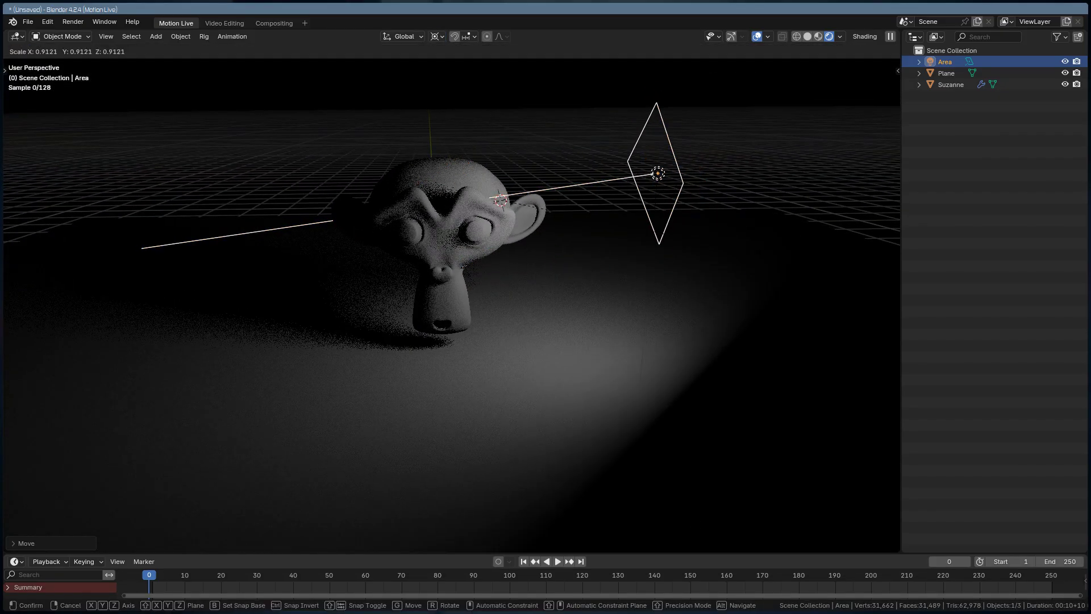
pyautogui.click(748, 248)
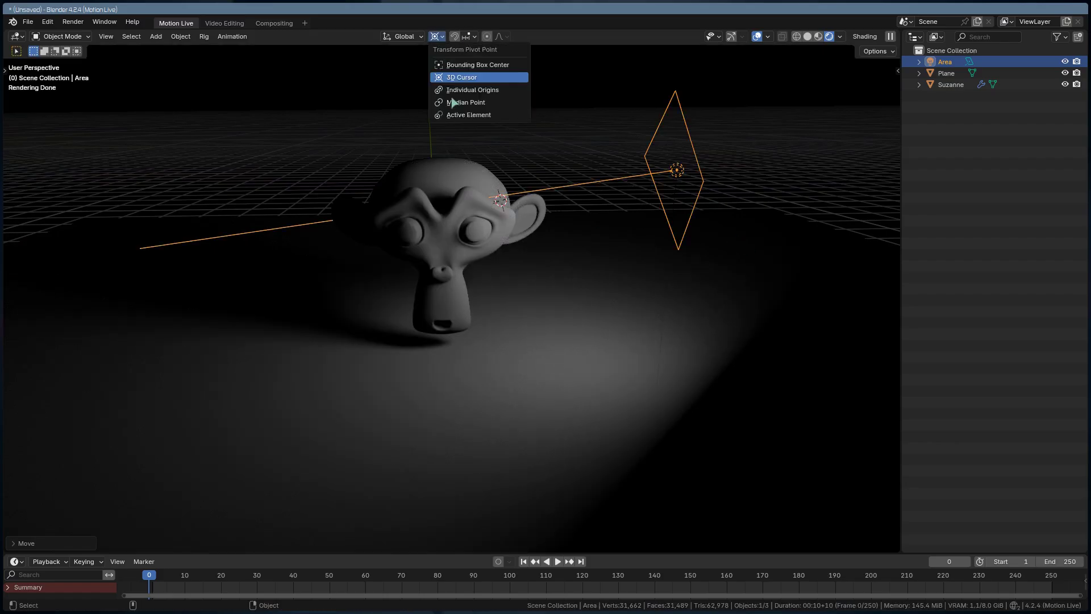
pyautogui.press('s')
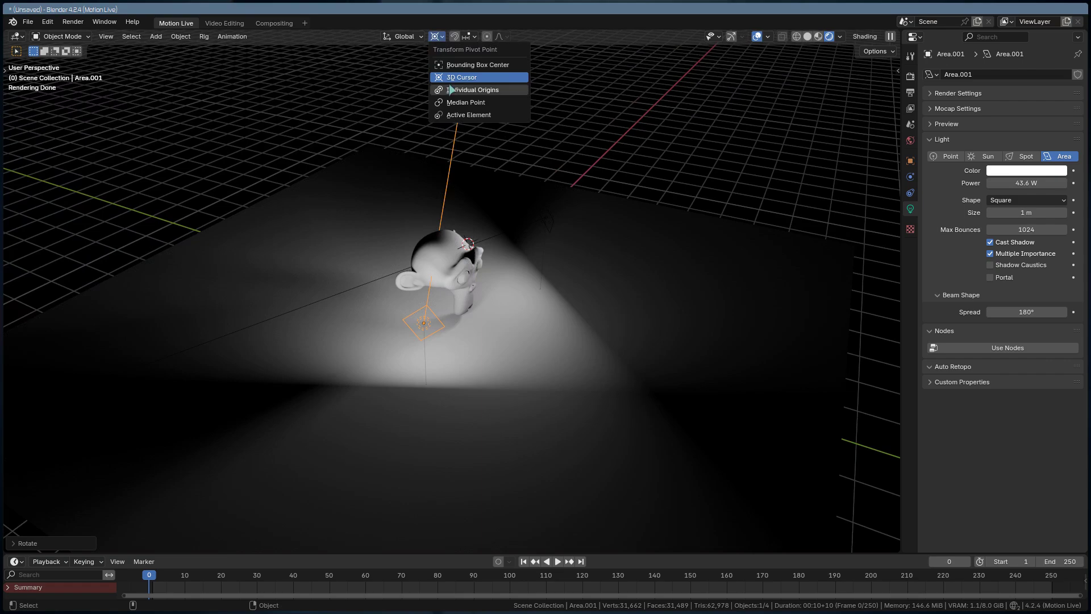
# Set the transform pivot to Individual Origins, and scale up Area.001 and rotate it about the global Z axis
pyautogui.click(451, 89)
pyautogui.press('s')
pyautogui.click(779, 316)
pyautogui.moveTo(602, 351); pyautogui.dragTo(534, 355, button='middle')
pyautogui.press('r')
pyautogui.press('z')
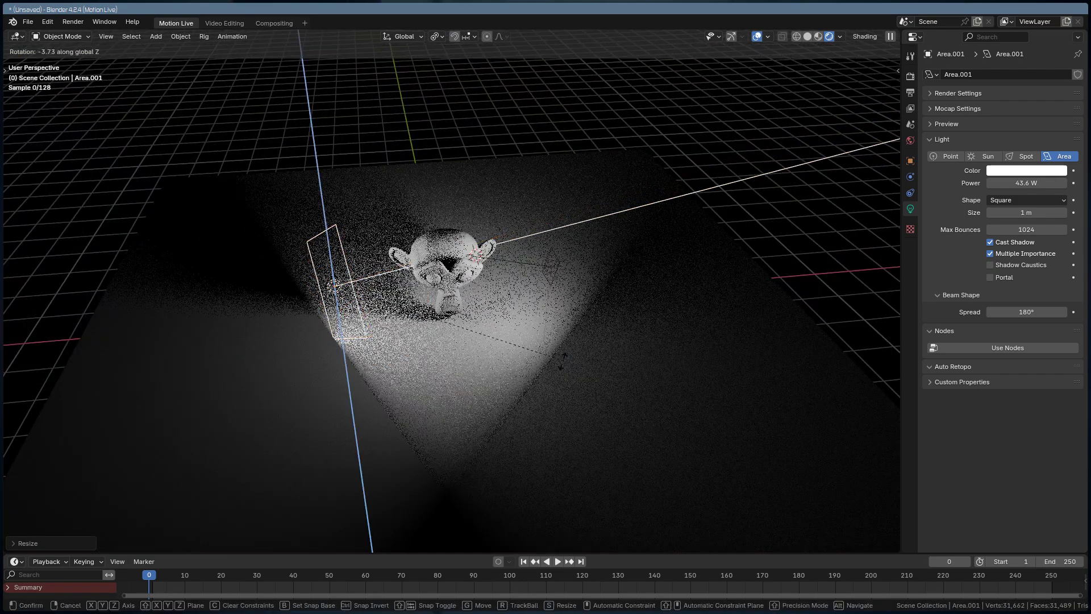
pyautogui.click(504, 378)
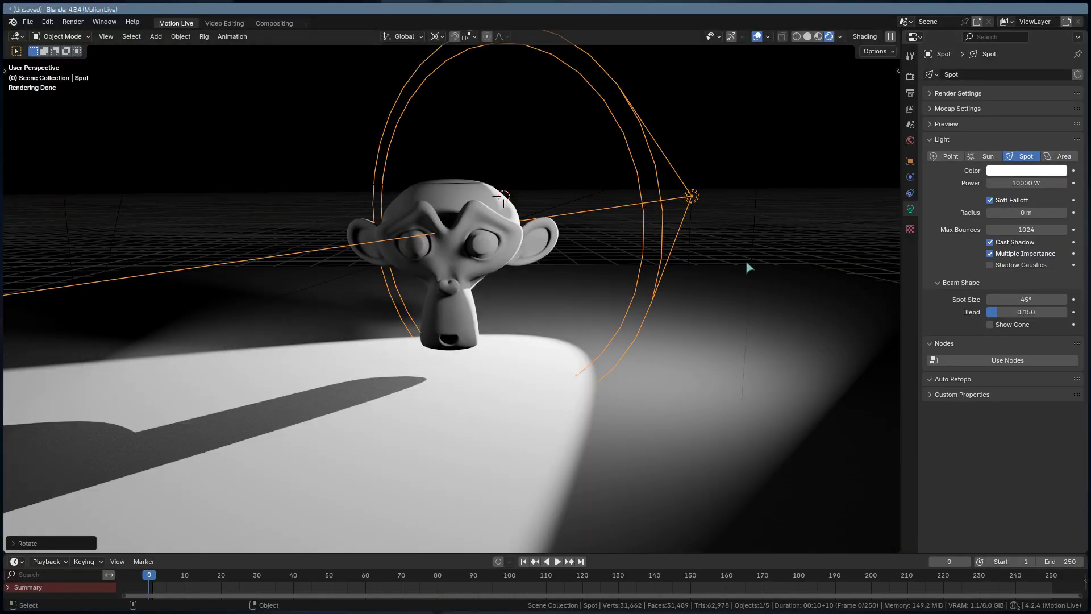
# Rotate the spot light about the global Z axis around the 3D cursor at Suzanne's head
pyautogui.press('r')
pyautogui.press('z')
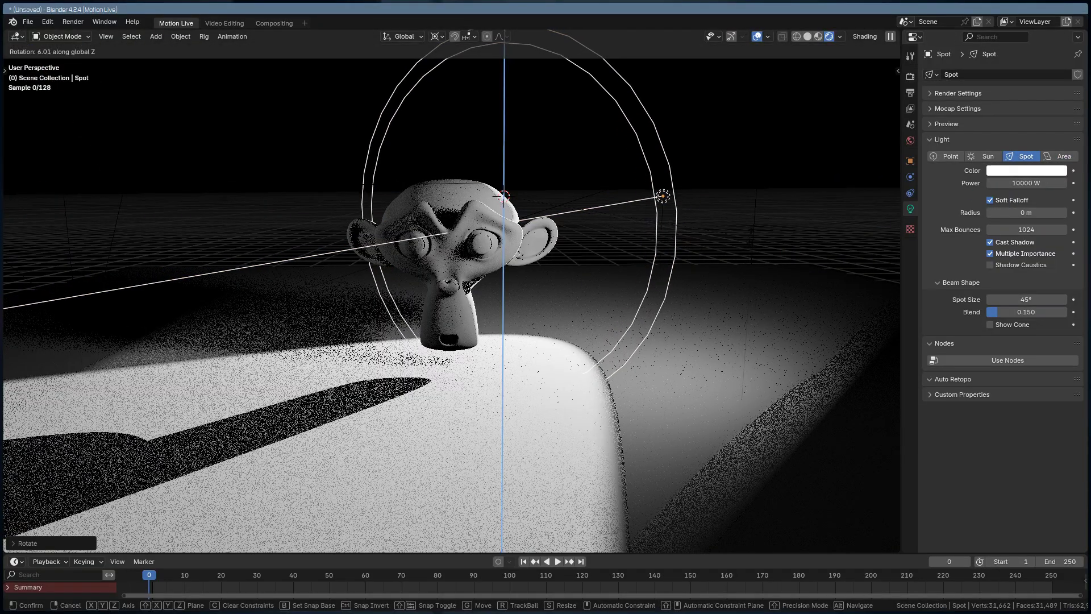
pyautogui.click(743, 177)
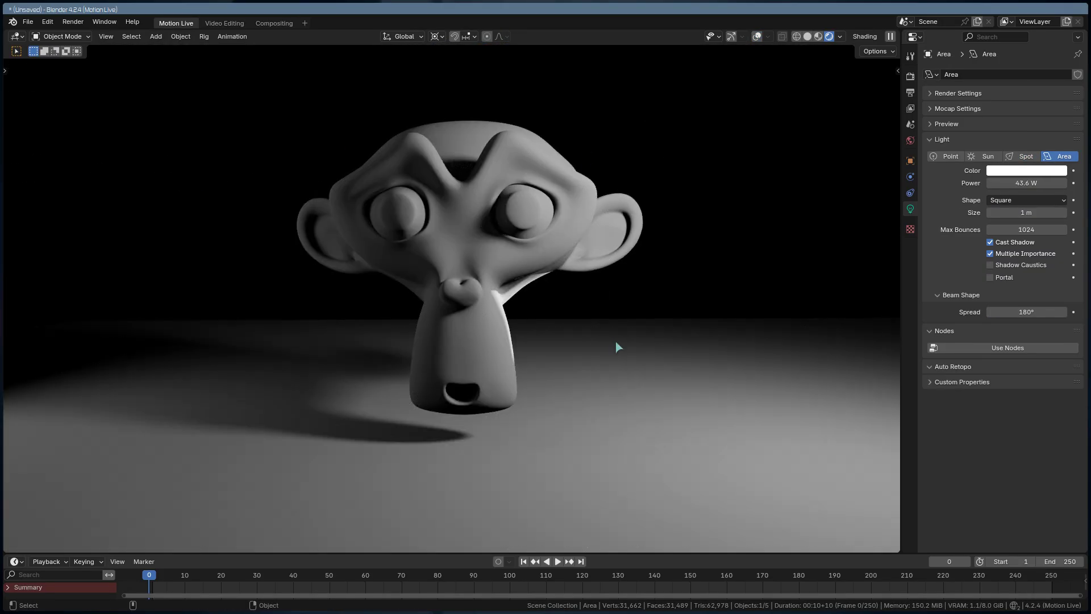
# Try scaling the ground plane by 0 and undo the change
pyautogui.click(617, 345)
pyautogui.write('s 0')
pyautogui.press('Return')
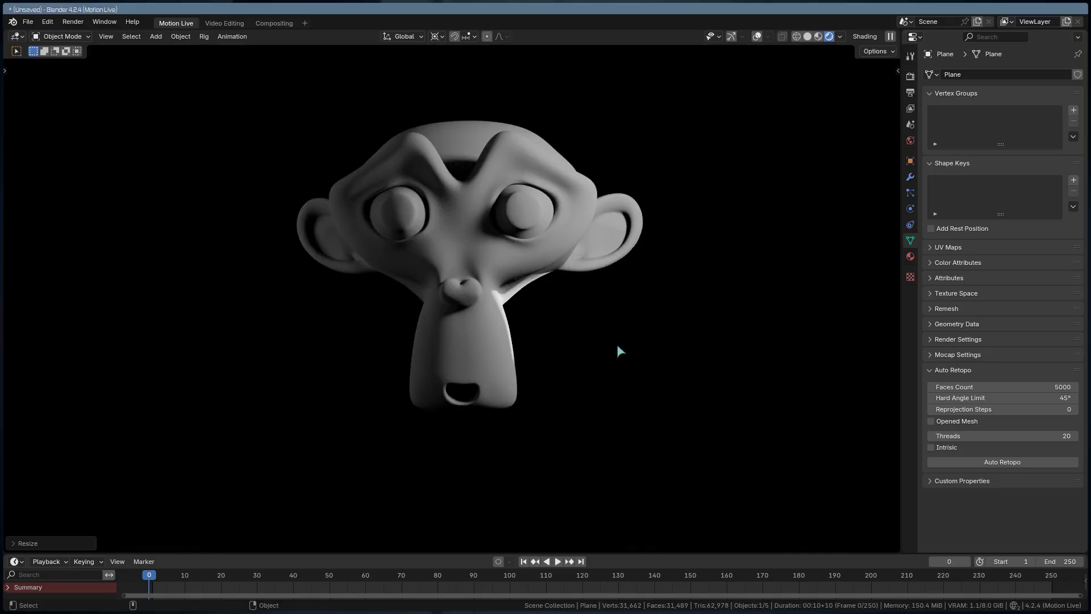
pyautogui.hotkey('ctrl', 'z')
# Scale the ground plane by 10
pyautogui.write('s10')
pyautogui.press('Return')
pyautogui.moveTo(639, 371)
pyautogui.mouseDown(button='middle')
pyautogui.moveTo(660, 370)
pyautogui.moveTo(627, 377)
pyautogui.moveTo(639, 373)
pyautogui.mouseUp(button='middle')
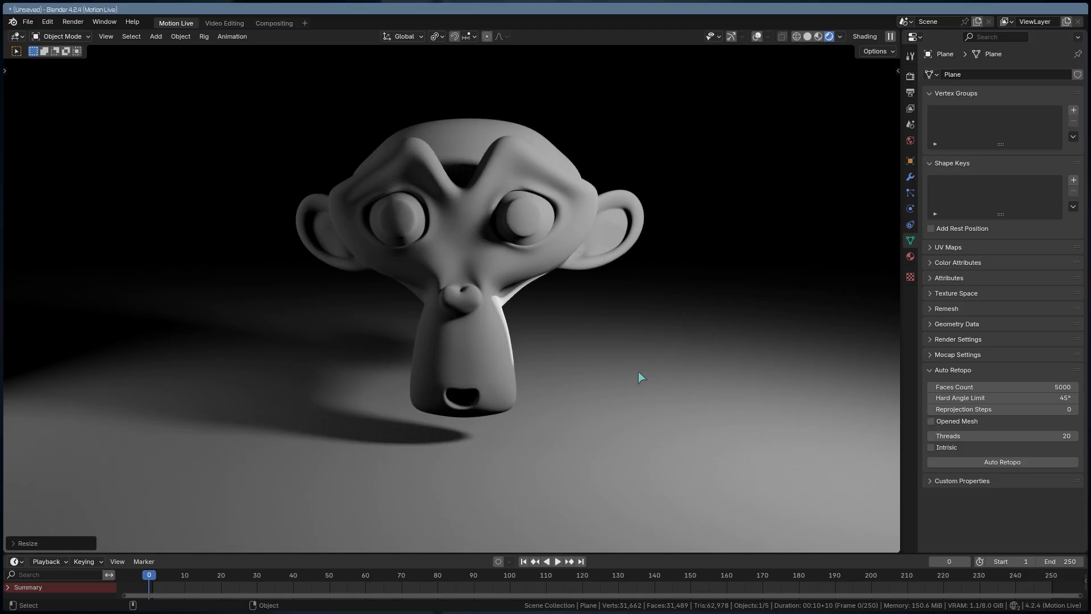
pyautogui.moveTo(639, 373)
pyautogui.mouseDown(button='middle')
pyautogui.moveTo(660, 370)
pyautogui.moveTo(627, 376)
pyautogui.moveTo(640, 374)
pyautogui.mouseUp(button='middle')
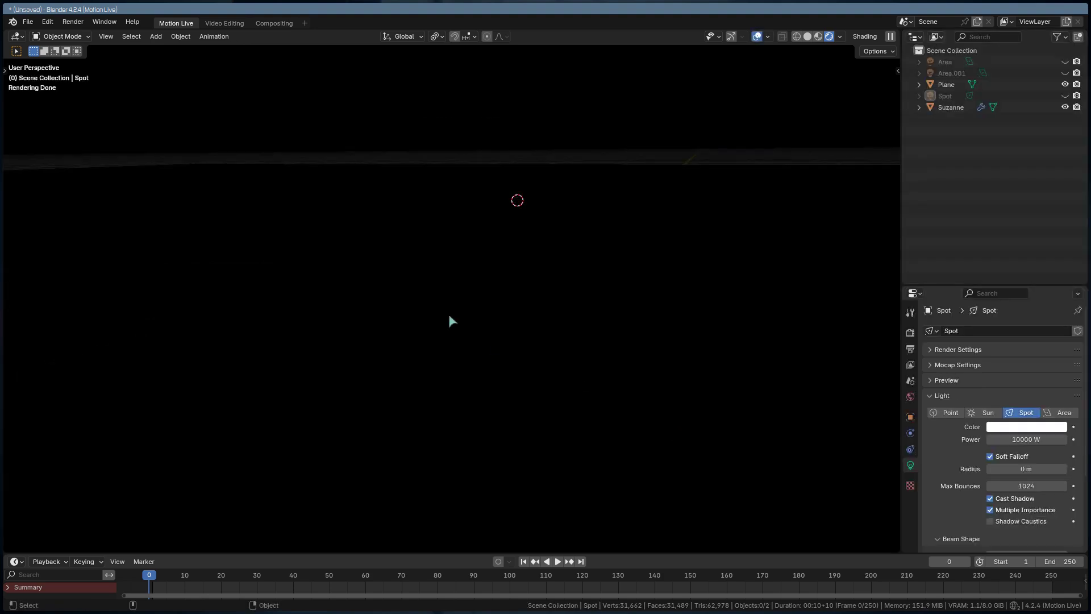
# Add an area light at the 3D cursor and rotate it 180 degrees about the global X axis
pyautogui.hotkey('shift', 'a')
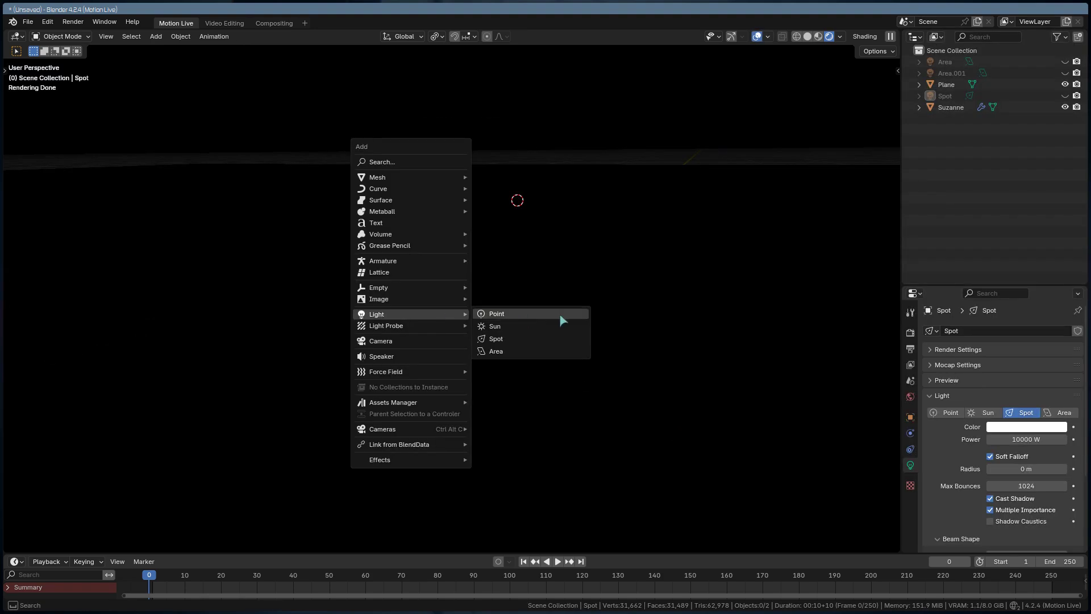
pyautogui.click(496, 352)
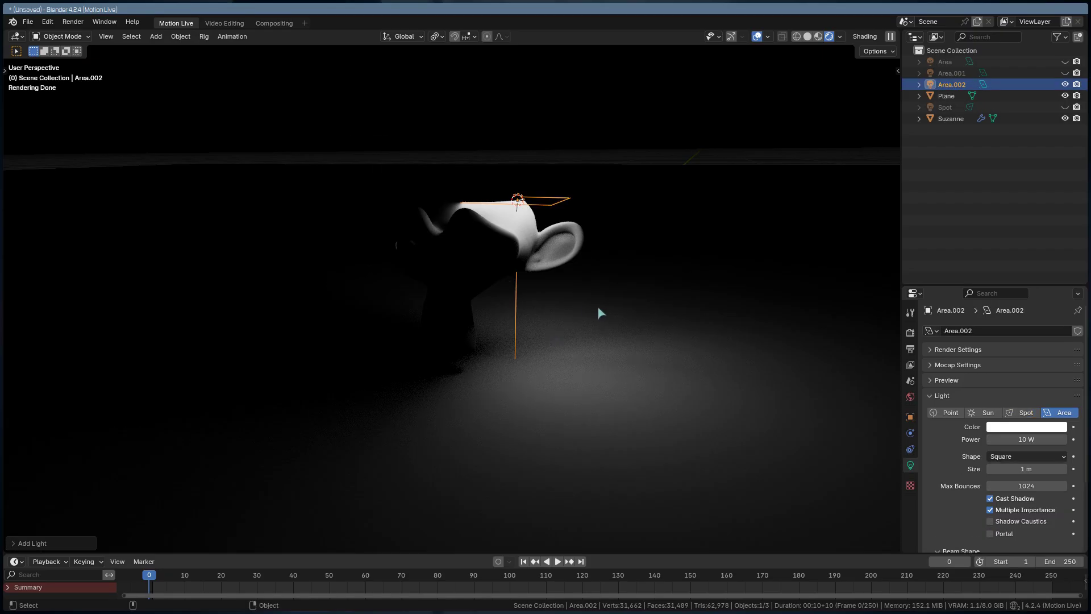
pyautogui.write('rx')
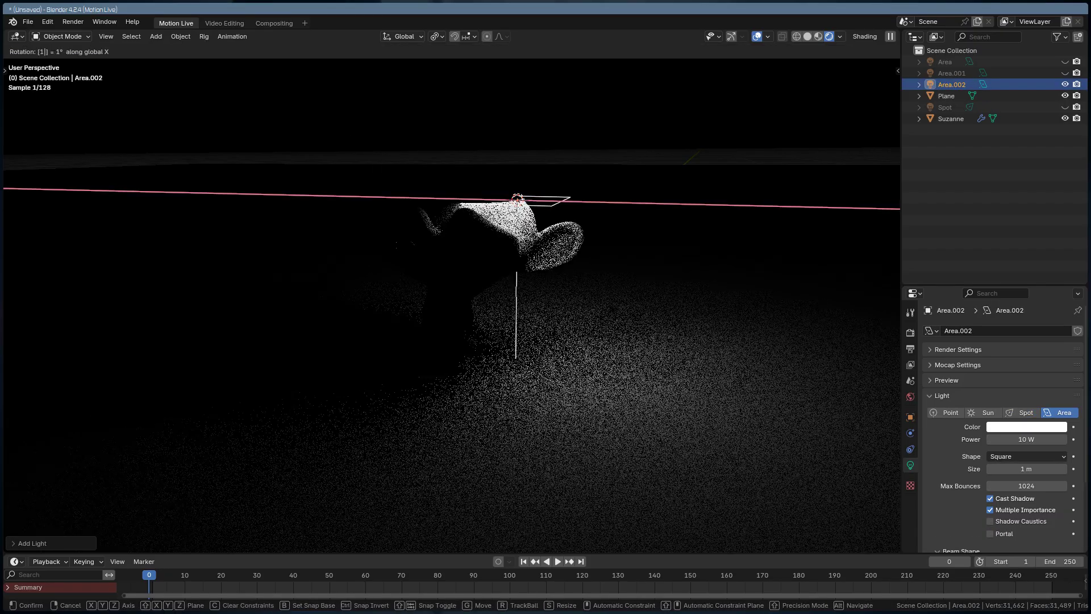
pyautogui.write('180')
pyautogui.press('Return')
# Move the new area light down and forward so it sits just below Suzanne's chin, facing upward
pyautogui.press('g')
pyautogui.press('z')
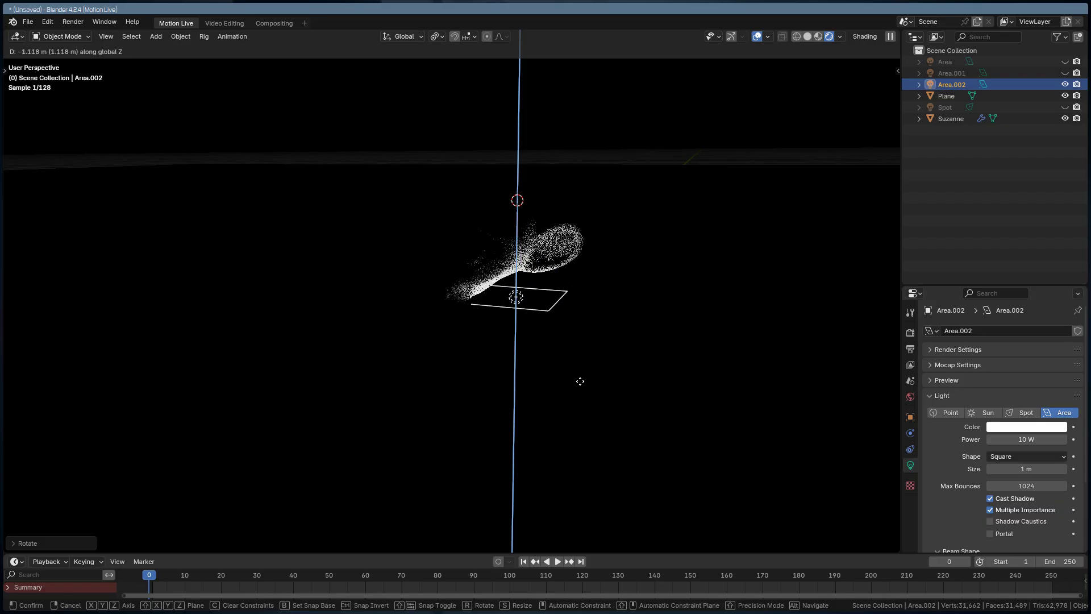
pyautogui.click(582, 436)
pyautogui.press('g')
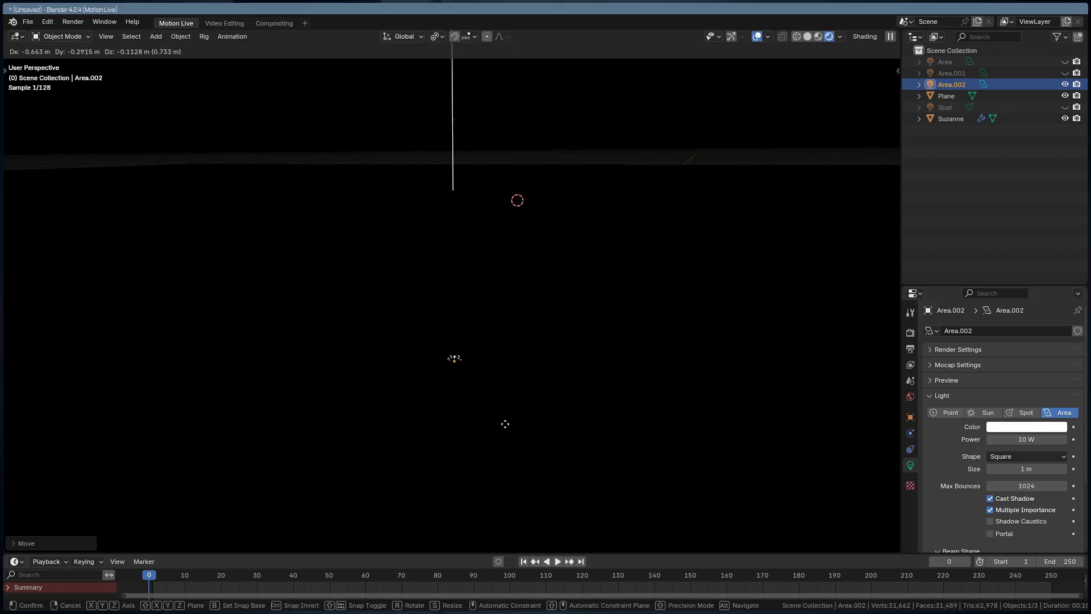
pyautogui.click(506, 424)
pyautogui.moveTo(506, 424); pyautogui.dragTo(528, 397, button='middle')
pyautogui.press('g')
pyautogui.click(496, 399)
pyautogui.moveTo(425, 388); pyautogui.dragTo(509, 387, button='middle')
pyautogui.press('g')
pyautogui.press('z')
pyautogui.click(510, 386)
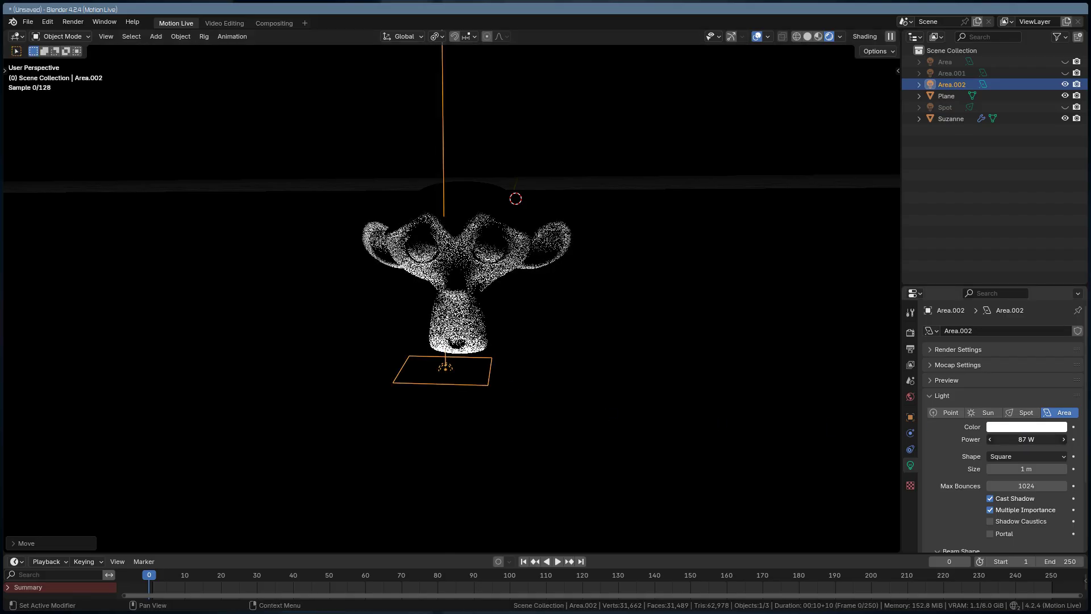
# Raise the area light's power to 88.4 W and hide the viewport overlays to inspect the underlit face up close
pyautogui.moveTo(1025, 438); pyautogui.dragTo(1033, 439)
pyautogui.scroll(1, 576, 329)
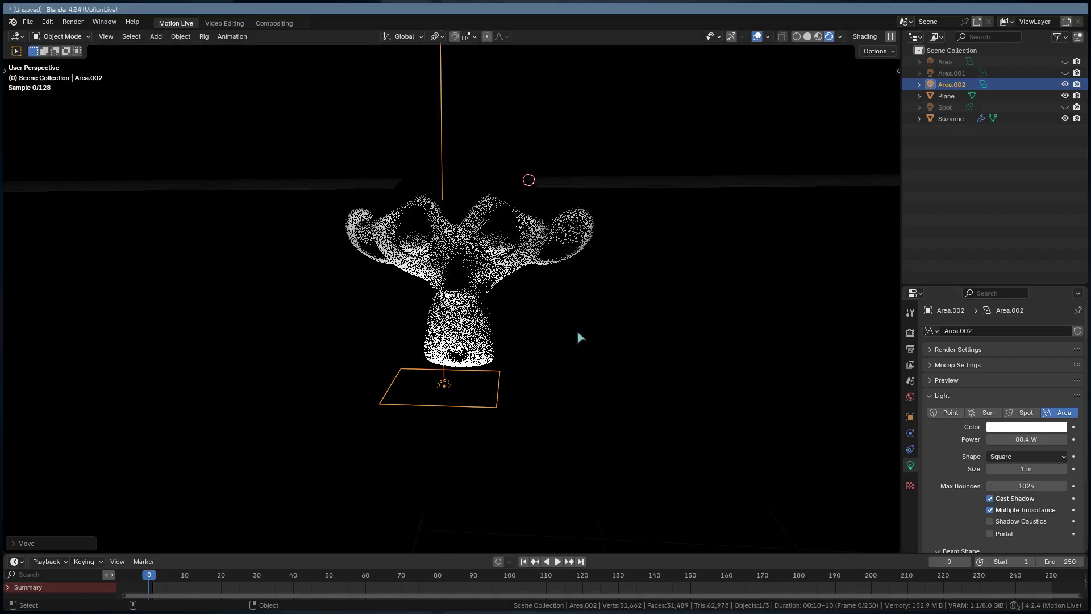
pyautogui.click(755, 37)
pyautogui.scroll(5, 635, 256)
pyautogui.keyDown('shift'); pyautogui.moveTo(641, 253); pyautogui.dragTo(627, 295, button='middle'); pyautogui.keyUp('shift')
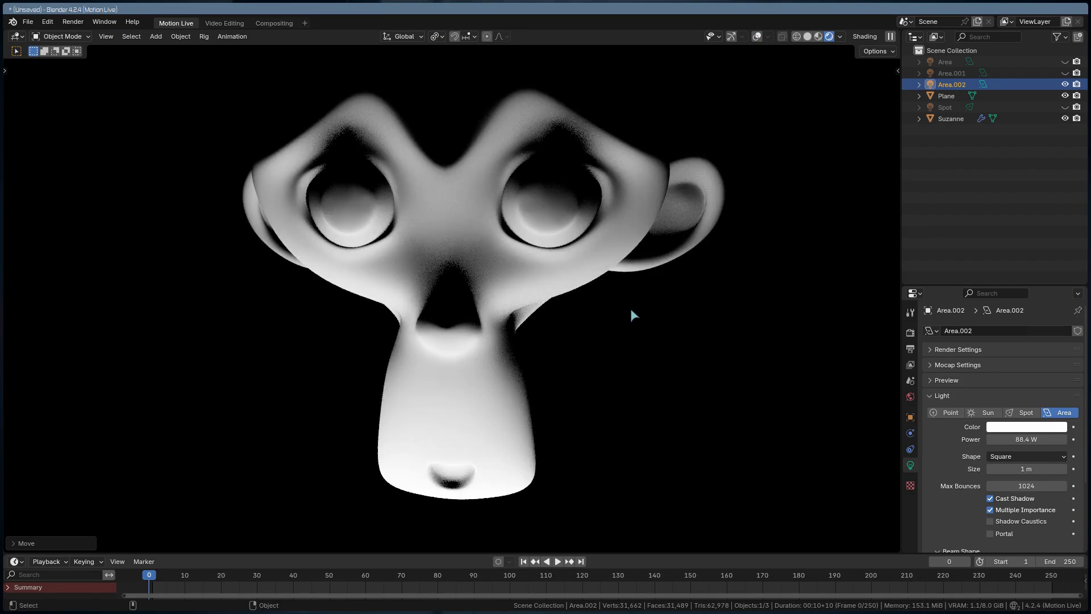
pyautogui.moveTo(632, 303); pyautogui.dragTo(572, 317, button='middle')
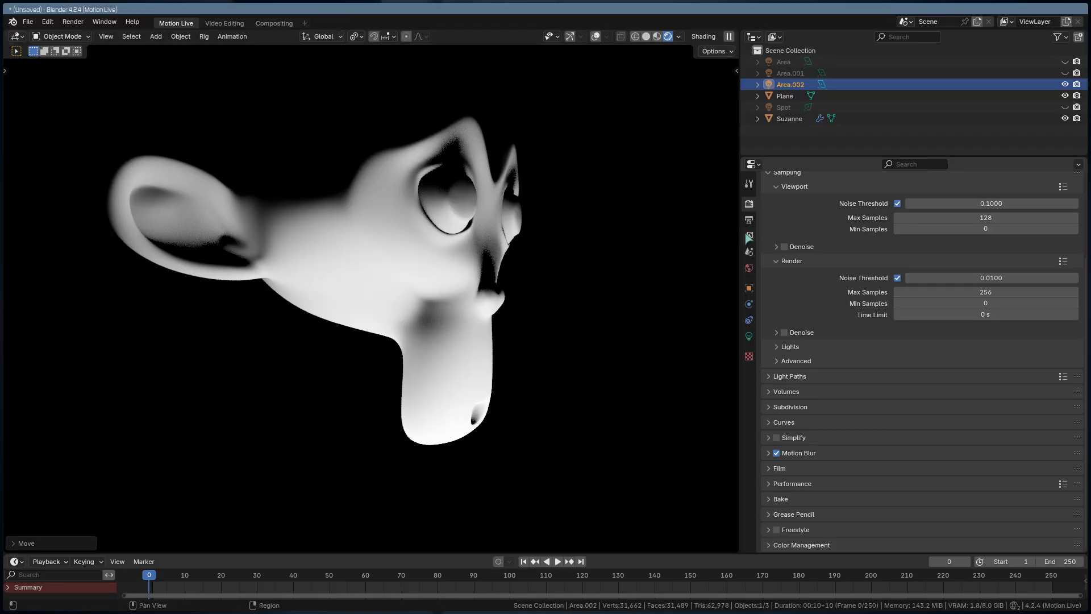
# Enable the Ambient Occlusion pass in the view layer's light passes
pyautogui.click(749, 236)
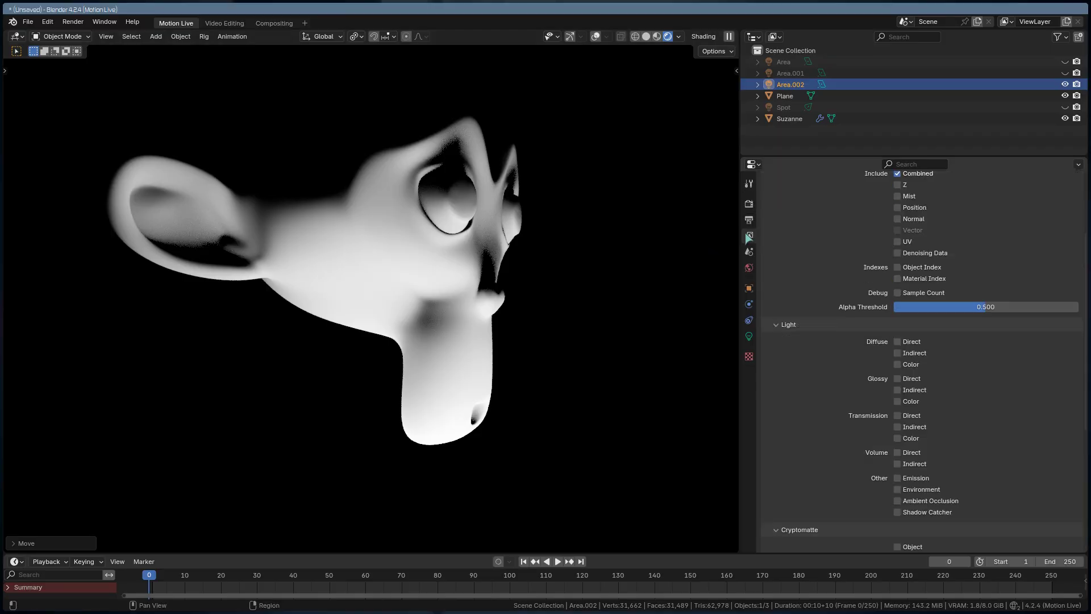
pyautogui.click(895, 503)
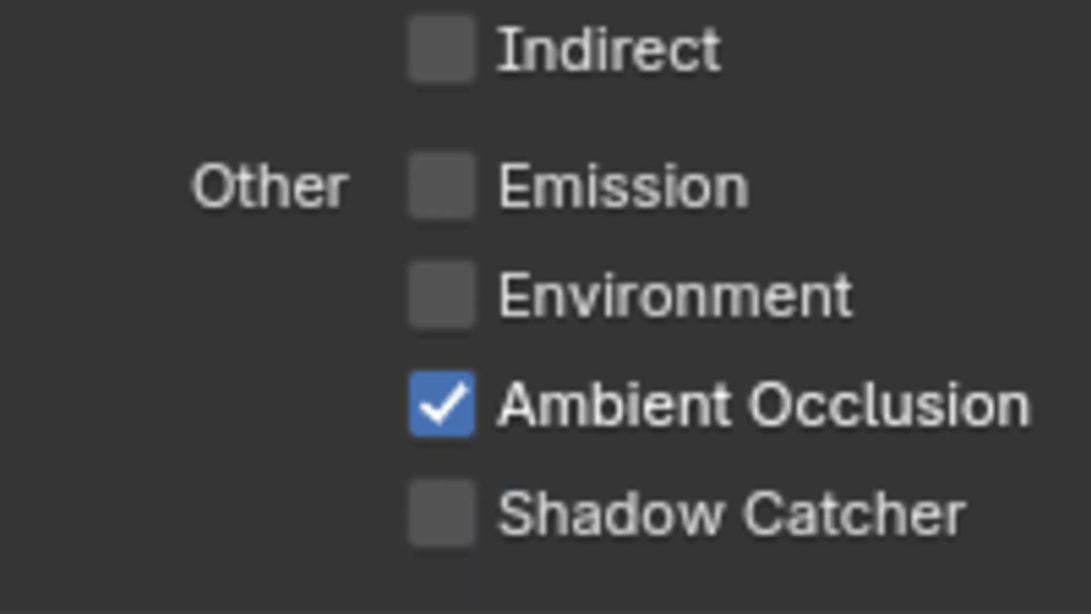
pyautogui.click(524, 253)
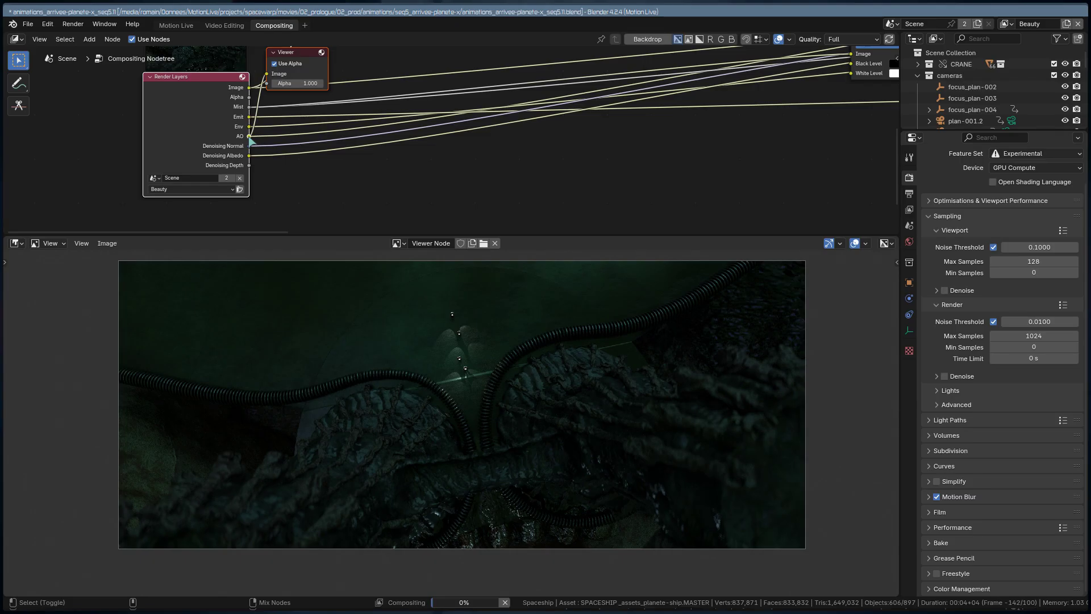
# Preview the landscape shot's AO pass in the Viewer and examine the occlusion around the cables and ribbed structures
pyautogui.keyDown('ctrl'); pyautogui.keyDown('shift'); pyautogui.click(249, 137); pyautogui.keyUp('shift'); pyautogui.keyUp('ctrl')
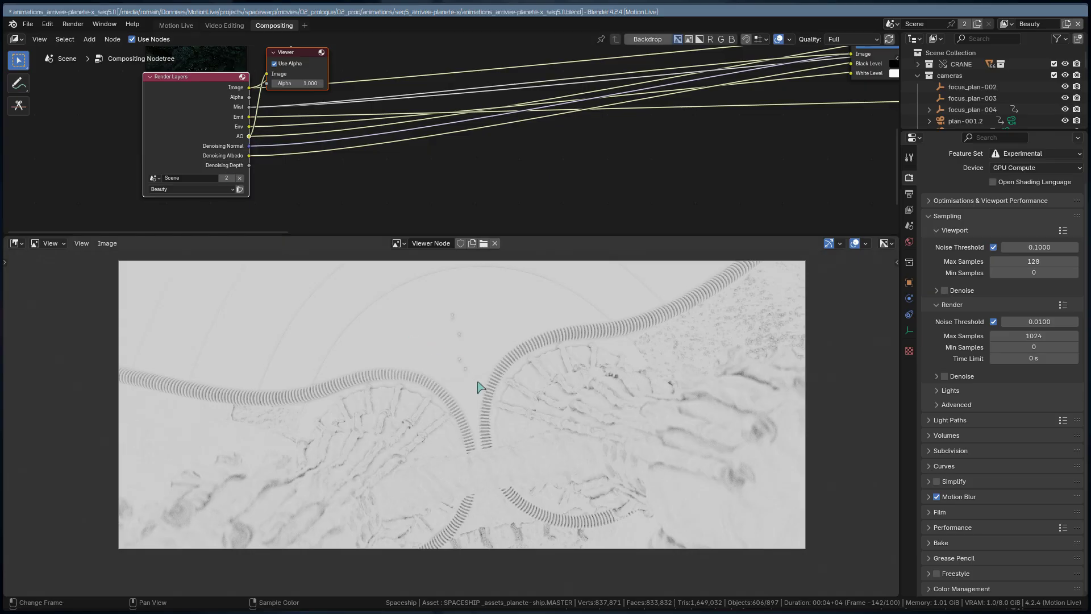
pyautogui.moveTo(536, 234); pyautogui.dragTo(533, 166)
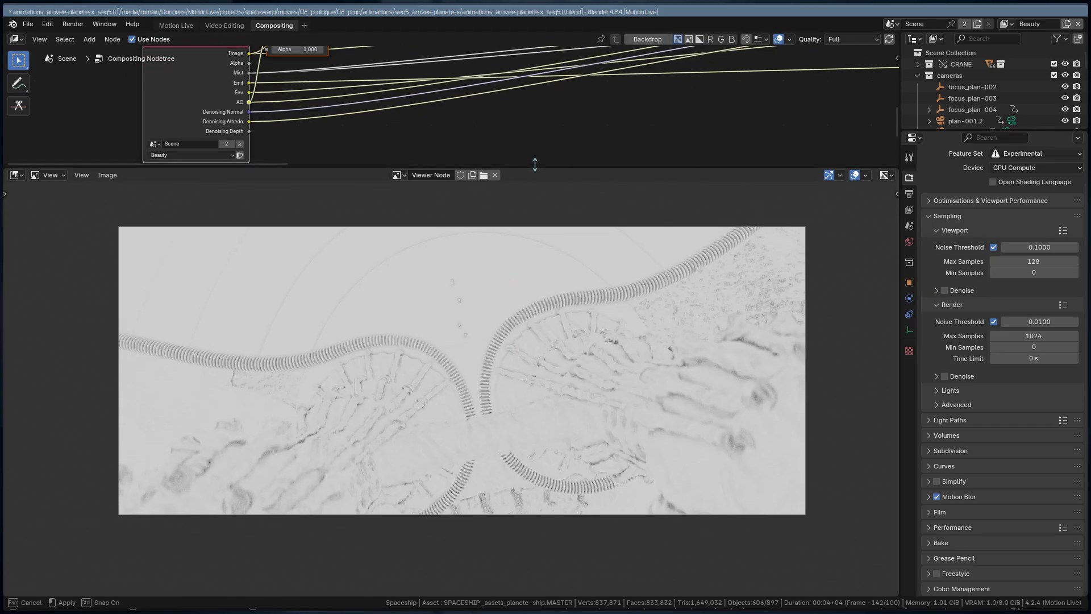
pyautogui.scroll(4, 539, 260)
pyautogui.moveTo(538, 261); pyautogui.dragTo(644, 298, button='middle')
pyautogui.scroll(2, 471, 304)
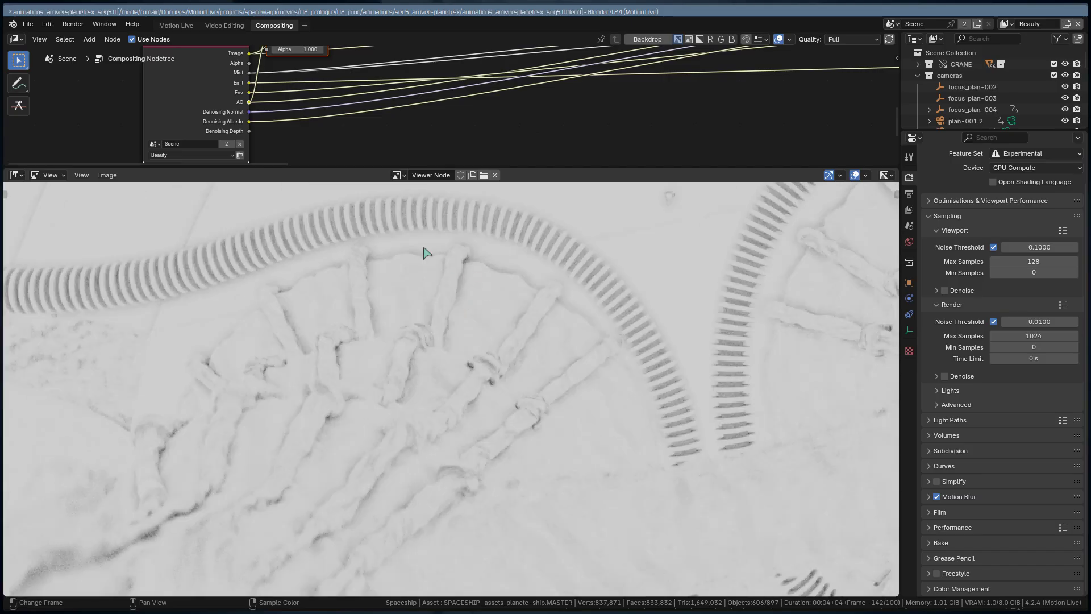
pyautogui.moveTo(705, 265); pyautogui.dragTo(608, 390, button='middle')
pyautogui.moveTo(729, 349)
pyautogui.mouseDown(button='middle')
pyautogui.moveTo(568, 436)
pyautogui.moveTo(588, 366)
pyautogui.moveTo(627, 301)
pyautogui.moveTo(720, 338)
pyautogui.mouseUp(button='middle')
pyautogui.scroll(-3, 592, 414)
pyautogui.scroll(-1, 720, 338)
pyautogui.scroll(-1, 698, 351)
pyautogui.moveTo(488, 344); pyautogui.dragTo(570, 380, button='middle')
pyautogui.scroll(2, 570, 378)
pyautogui.scroll(-2, 570, 378)
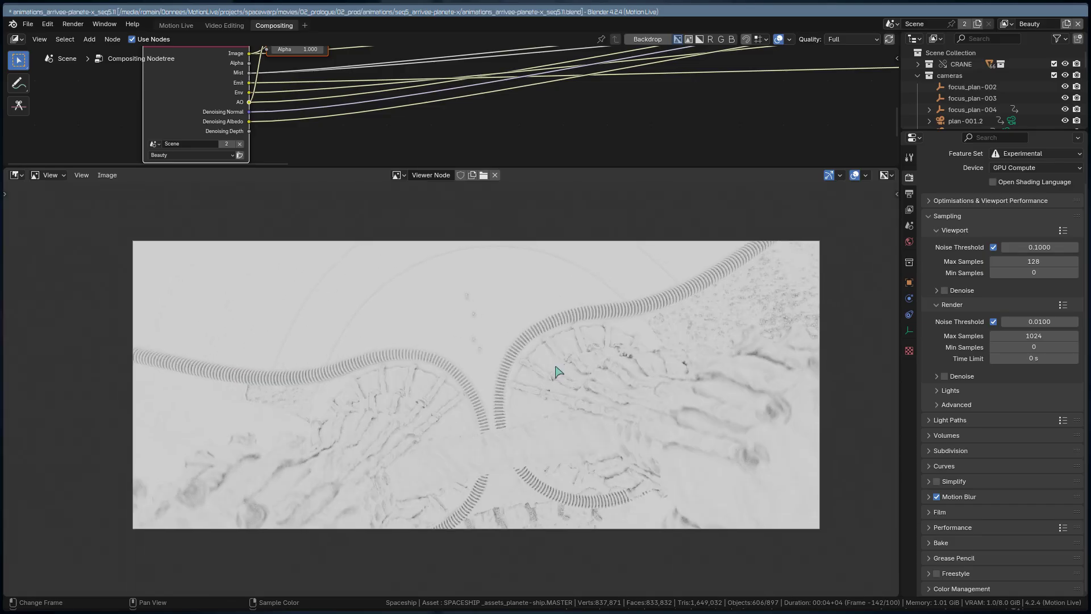
# Add a Mix node to the compositing tree between the Render Layers and Viewer nodes
pyautogui.hotkey('shift', 'a')
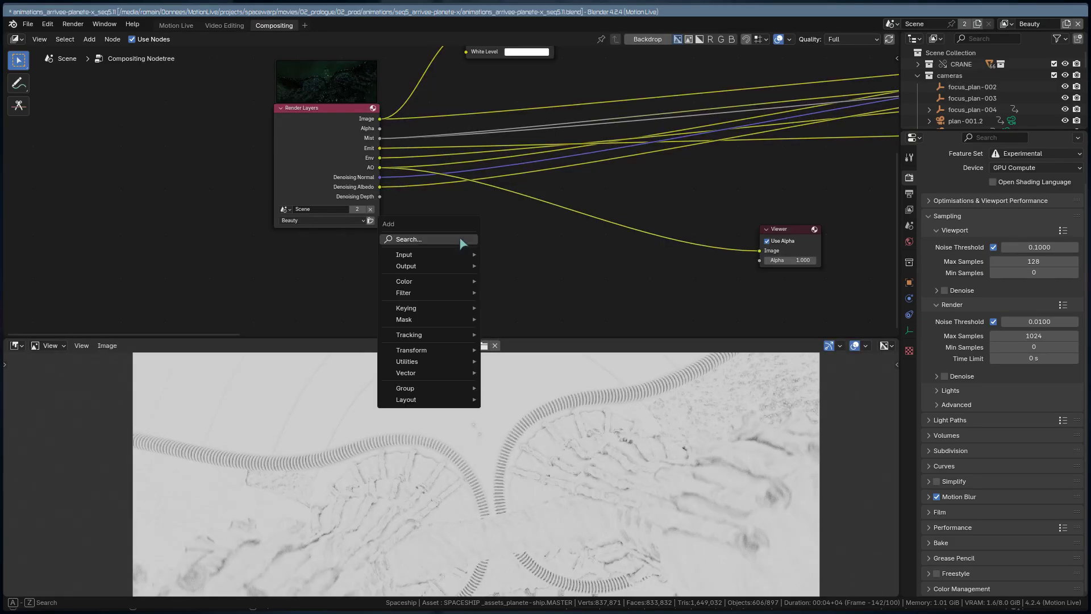
pyautogui.click(460, 240)
pyautogui.write('mix')
pyautogui.press('Return')
pyautogui.click(496, 220)
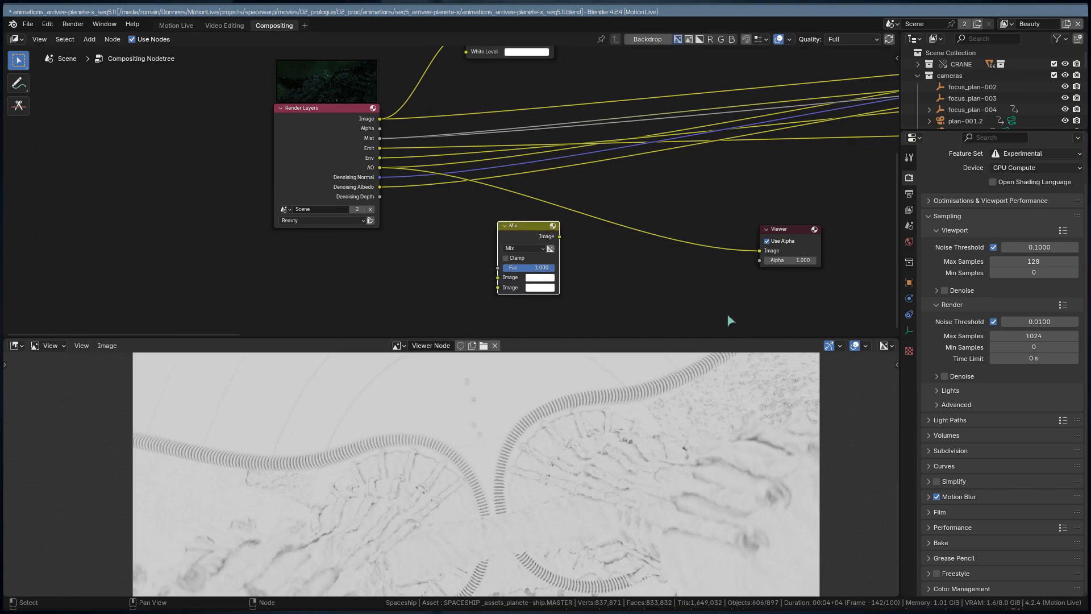
# Connect the Image and AO passes to the Mix node's first and second image inputs, and send its result to the Viewer
pyautogui.scroll(5, 483, 228)
pyautogui.moveTo(284, 136); pyautogui.dragTo(263, 114, button='middle')
pyautogui.moveTo(263, 114); pyautogui.dragTo(192, 167)
pyautogui.moveTo(275, 132); pyautogui.dragTo(261, 108, button='middle')
pyautogui.keyDown('ctrl'); pyautogui.keyDown('shift'); pyautogui.click(246, 88); pyautogui.keyUp('shift'); pyautogui.keyUp('ctrl')
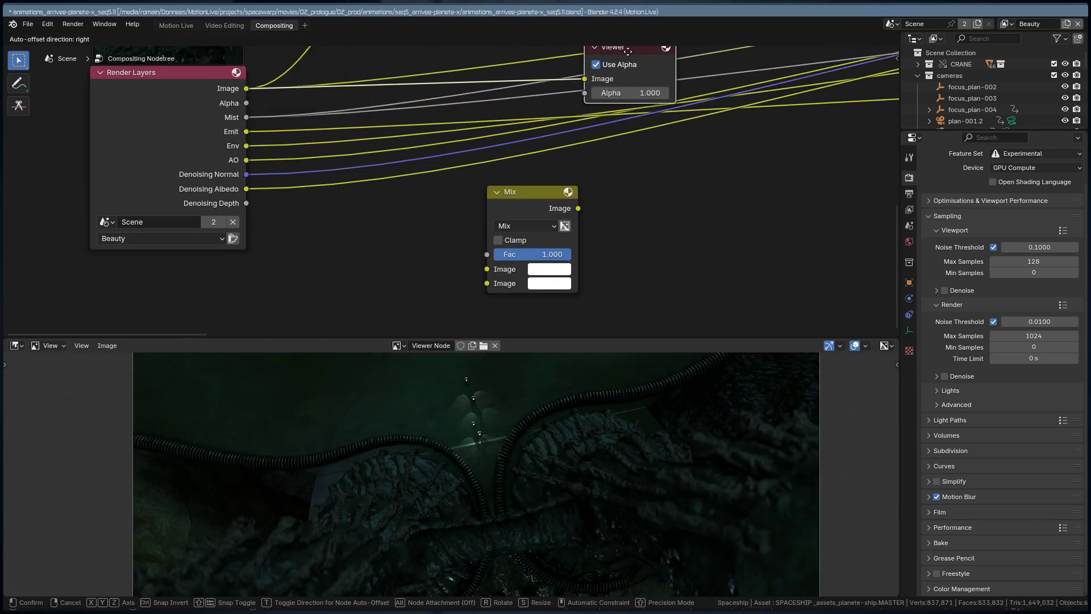
pyautogui.moveTo(247, 89); pyautogui.dragTo(487, 269)
pyautogui.keyDown('ctrl'); pyautogui.keyDown('shift'); pyautogui.click(247, 162); pyautogui.keyUp('shift'); pyautogui.keyUp('ctrl')
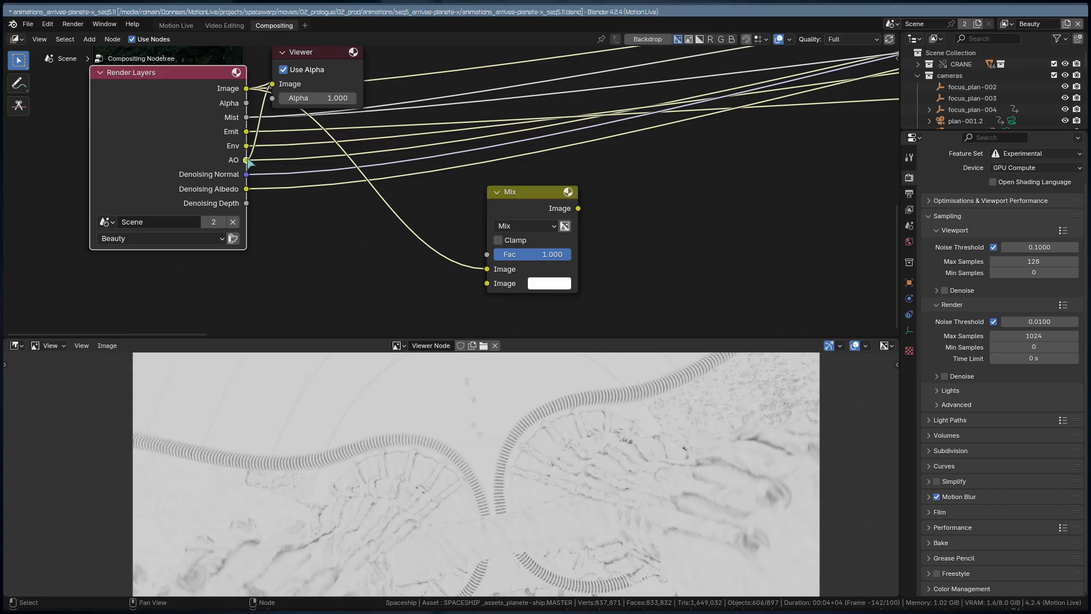
pyautogui.moveTo(247, 160); pyautogui.dragTo(487, 283)
pyautogui.keyDown('ctrl'); pyautogui.keyDown('shift'); pyautogui.click(553, 197); pyautogui.keyUp('shift'); pyautogui.keyUp('ctrl')
pyautogui.moveTo(650, 240); pyautogui.dragTo(610, 219, button='middle')
# Set the Mix node's blending mode to Multiply and inspect the image in an enlarged viewer area
pyautogui.click(486, 205)
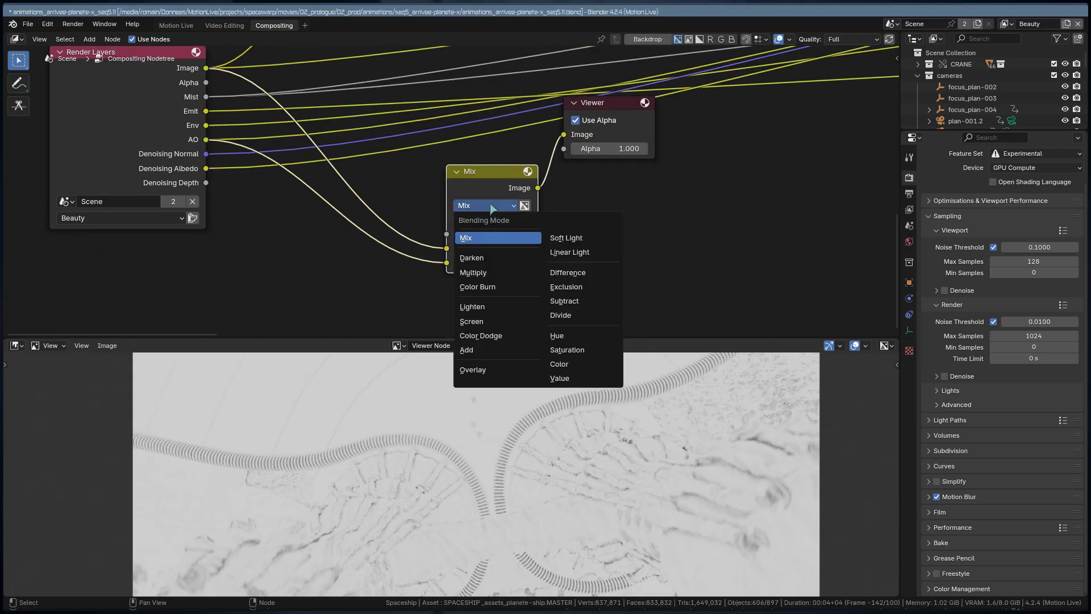
pyautogui.click(490, 274)
pyautogui.moveTo(585, 339); pyautogui.dragTo(584, 266)
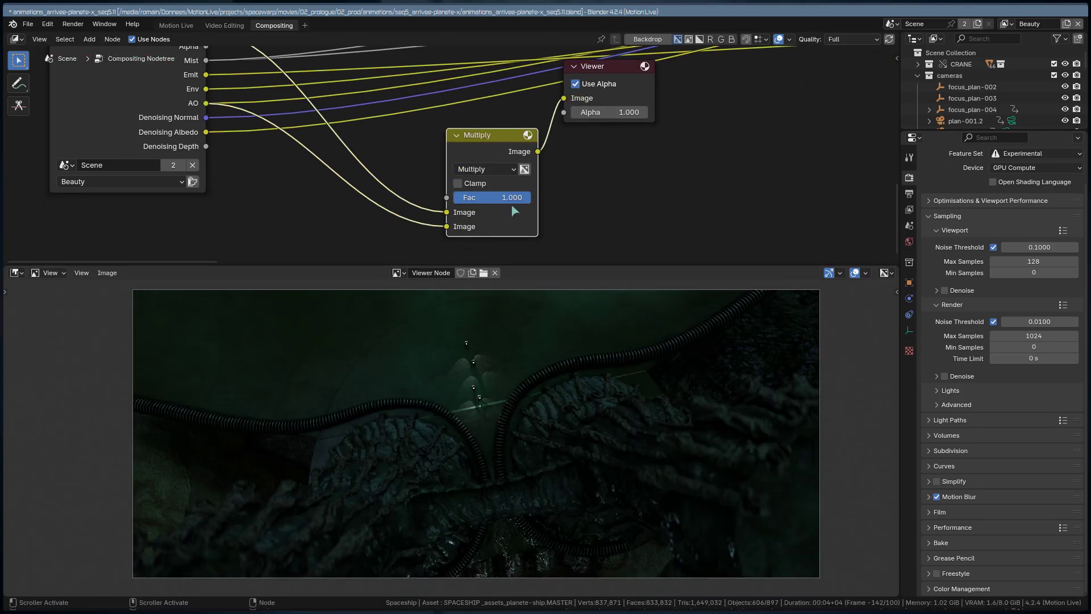
pyautogui.scroll(3, 305, 414)
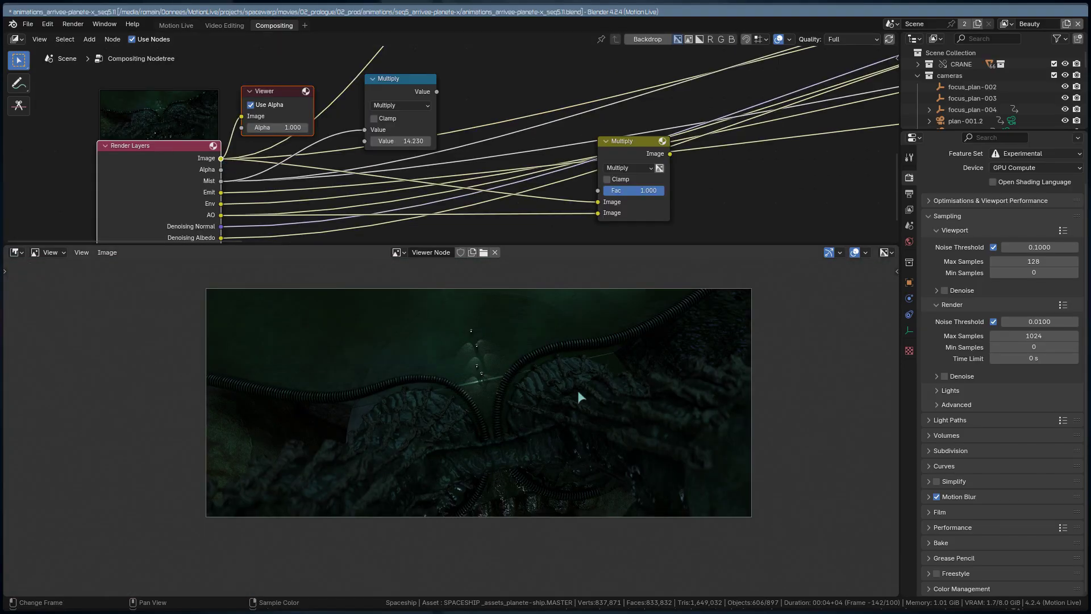
pyautogui.scroll(2, 578, 396)
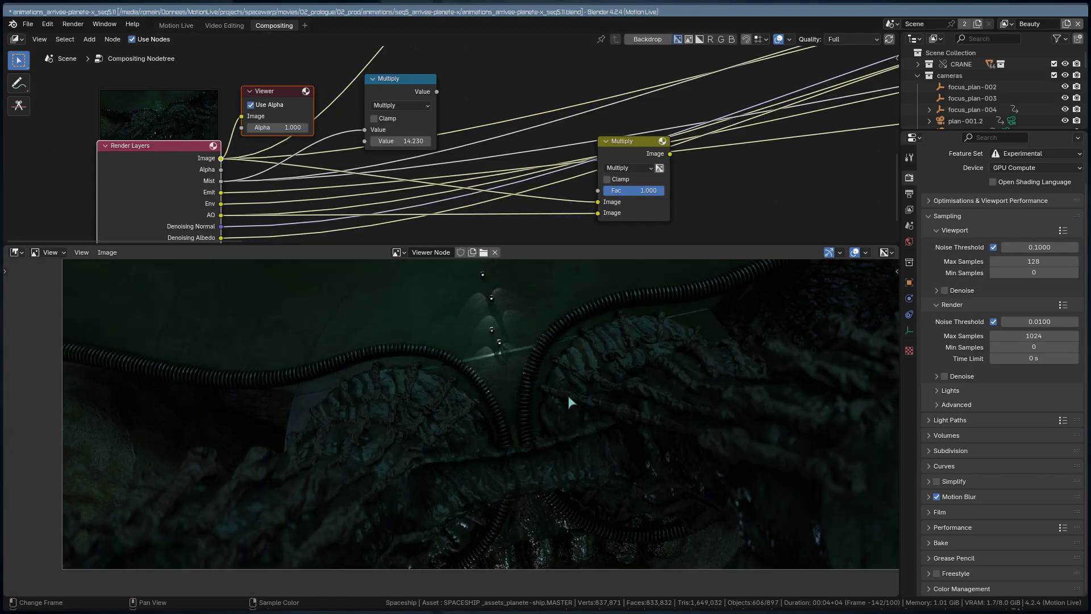
# Preview the output of the math Multiply node on the Mist pass and examine the depth gradient across the landscape
pyautogui.keyDown('ctrl'); pyautogui.keyDown('shift'); pyautogui.click(437, 96); pyautogui.keyUp('shift'); pyautogui.keyUp('ctrl')
pyautogui.moveTo(539, 318); pyautogui.dragTo(547, 411, button='middle')
pyautogui.scroll(-1, 547, 411)
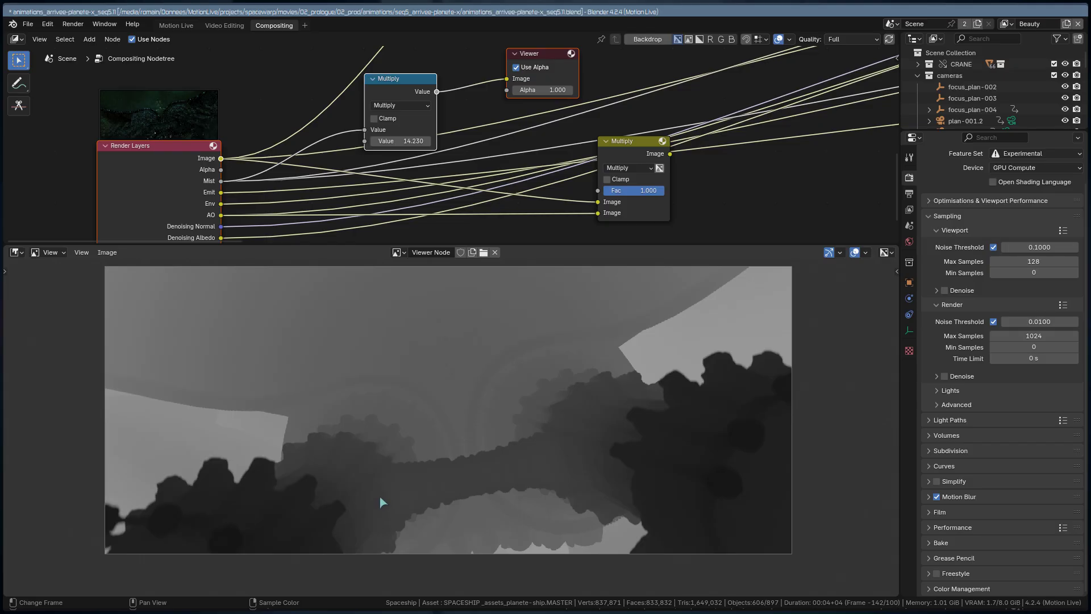
pyautogui.moveTo(379, 496); pyautogui.dragTo(477, 442, button='middle')
pyautogui.scroll(2, 475, 440)
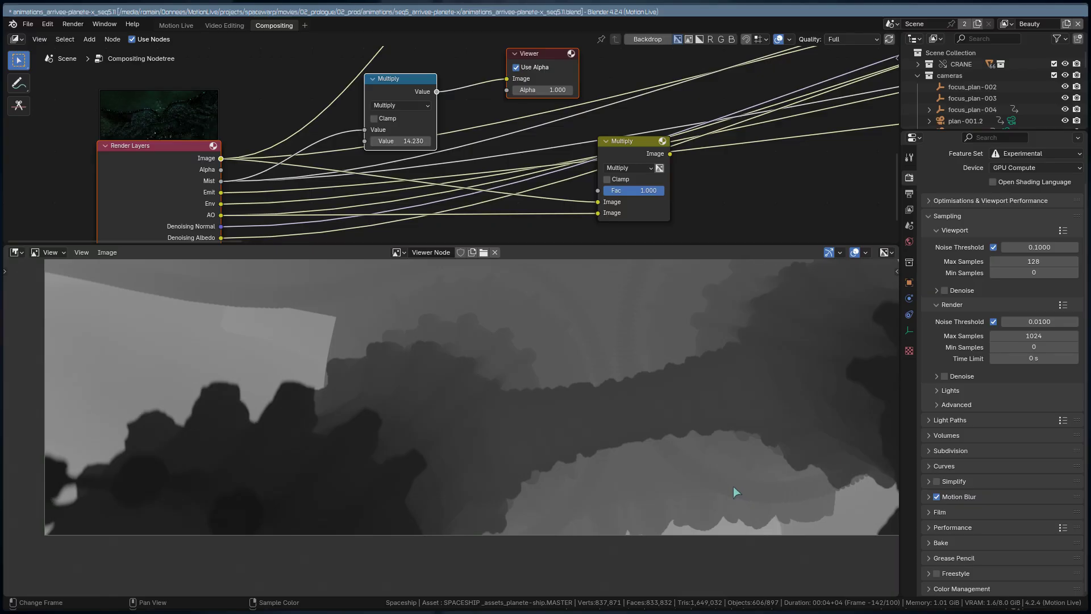
# Connect the Mist pass to a new Mix node's factor and the Image pass to its first image input
pyautogui.moveTo(508, 243); pyautogui.dragTo(493, 357)
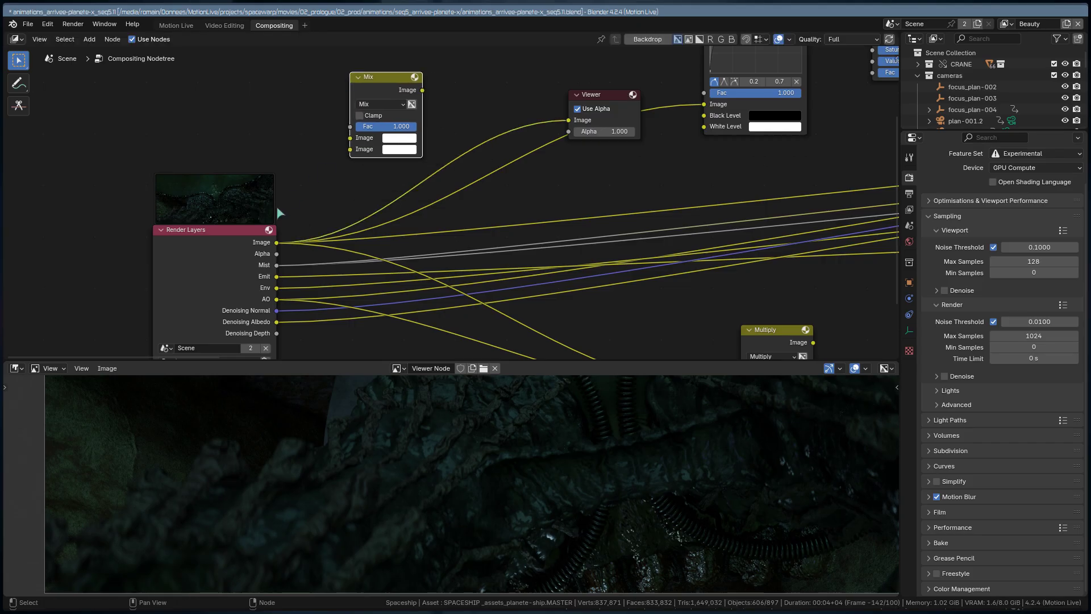
pyautogui.moveTo(248, 261); pyautogui.dragTo(284, 165)
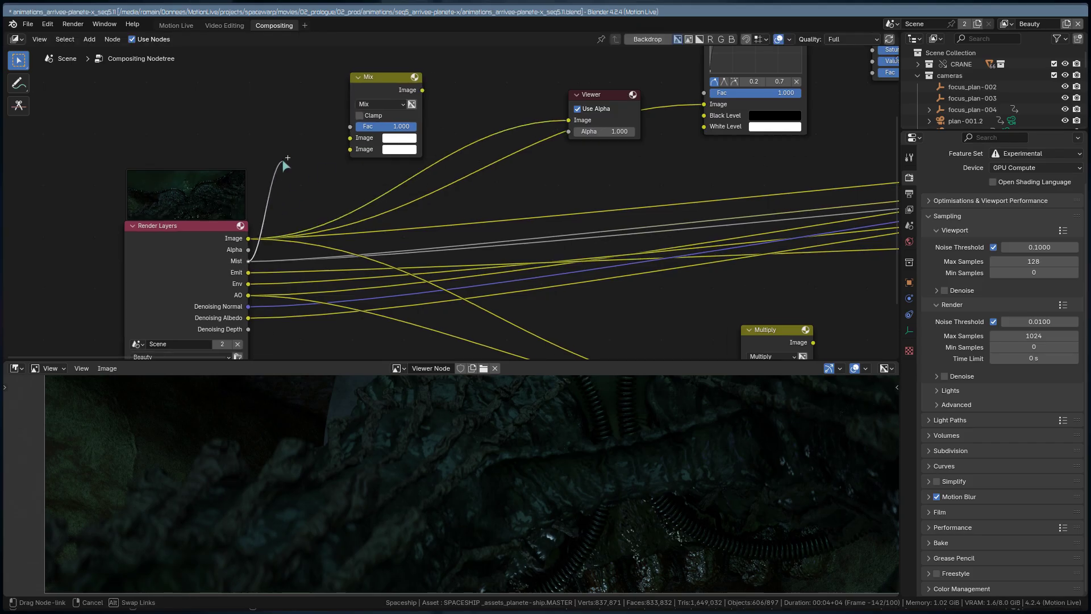
pyautogui.moveTo(359, 127); pyautogui.dragTo(358, 128)
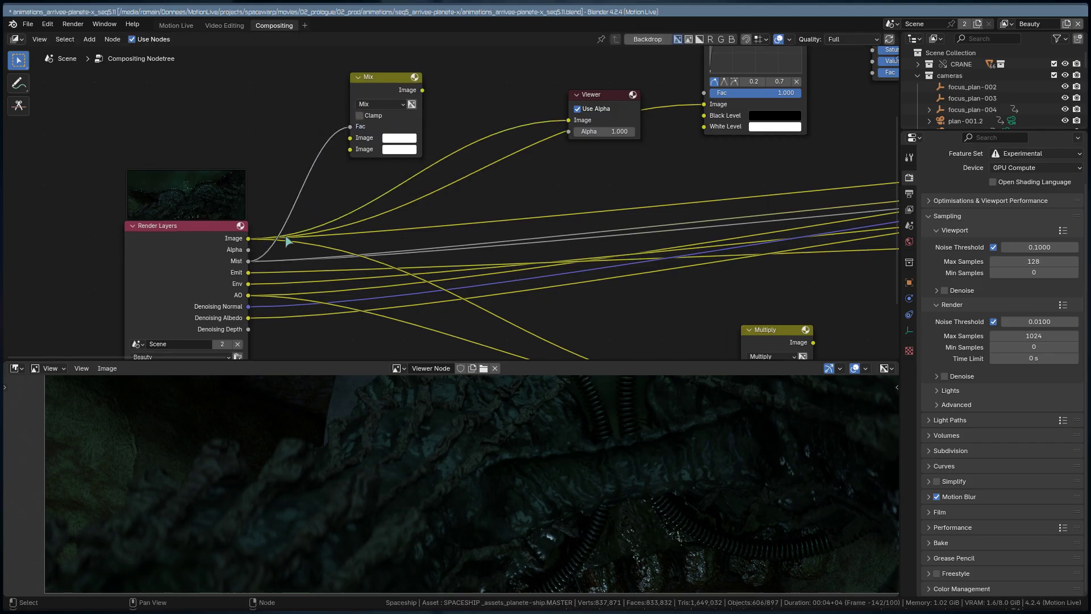
pyautogui.moveTo(249, 240); pyautogui.dragTo(279, 152)
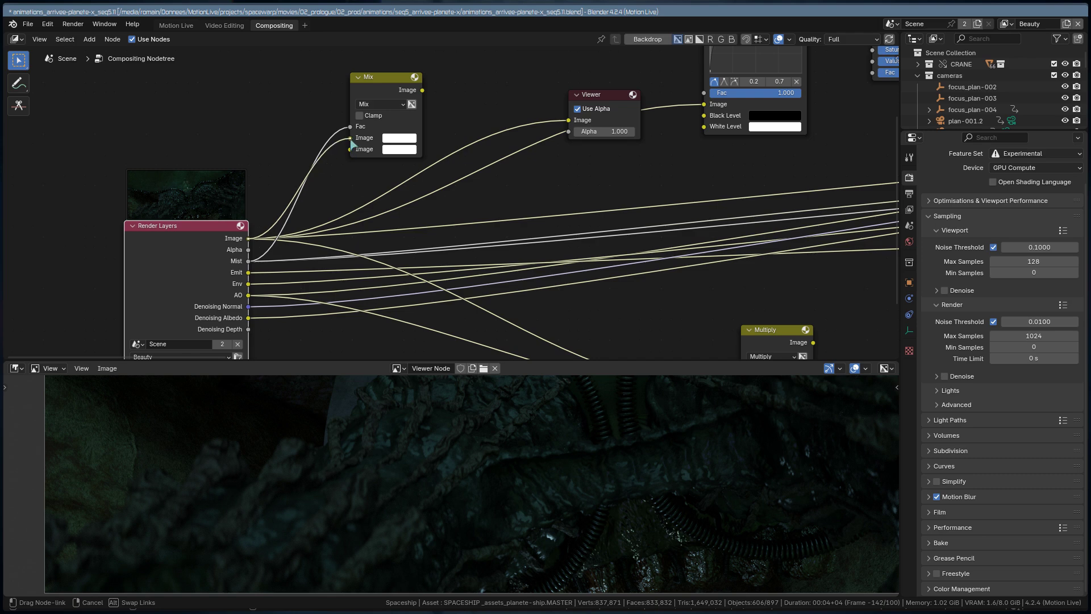
pyautogui.moveTo(350, 140); pyautogui.dragTo(350, 138)
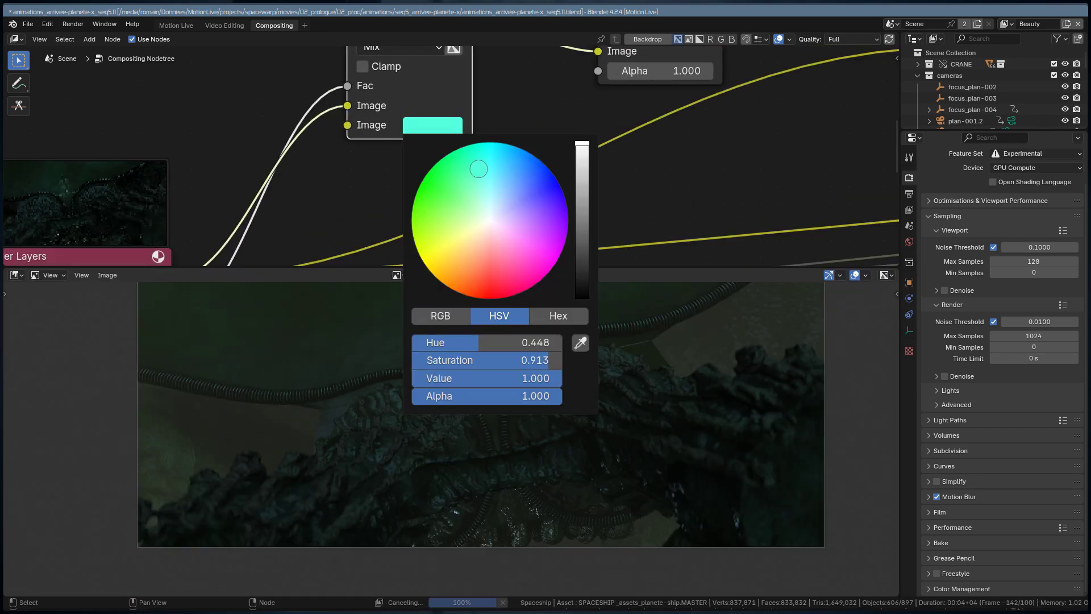
# Try a green colour with adjusted alpha as the mist Mix node's second image, and delete that node
pyautogui.moveTo(478, 168); pyautogui.dragTo(474, 261)
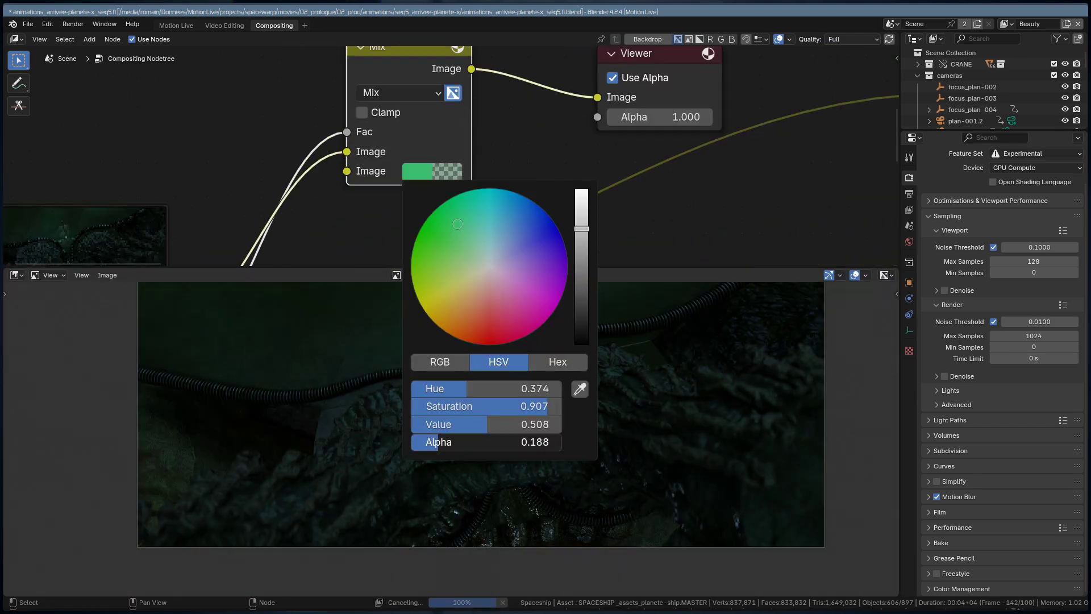
pyautogui.moveTo(439, 441); pyautogui.dragTo(527, 441)
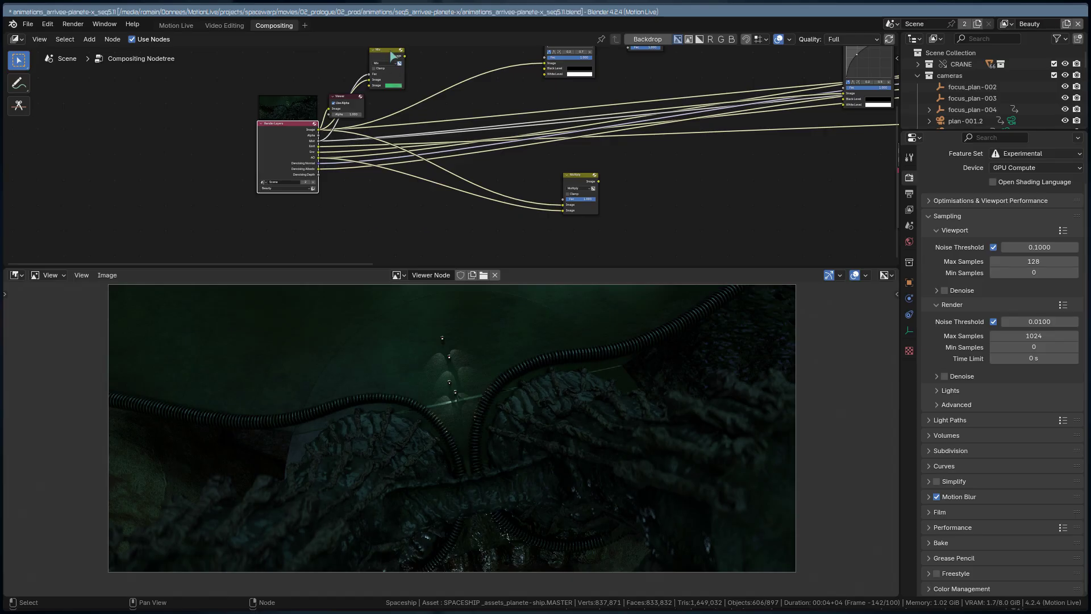
pyautogui.press('x')
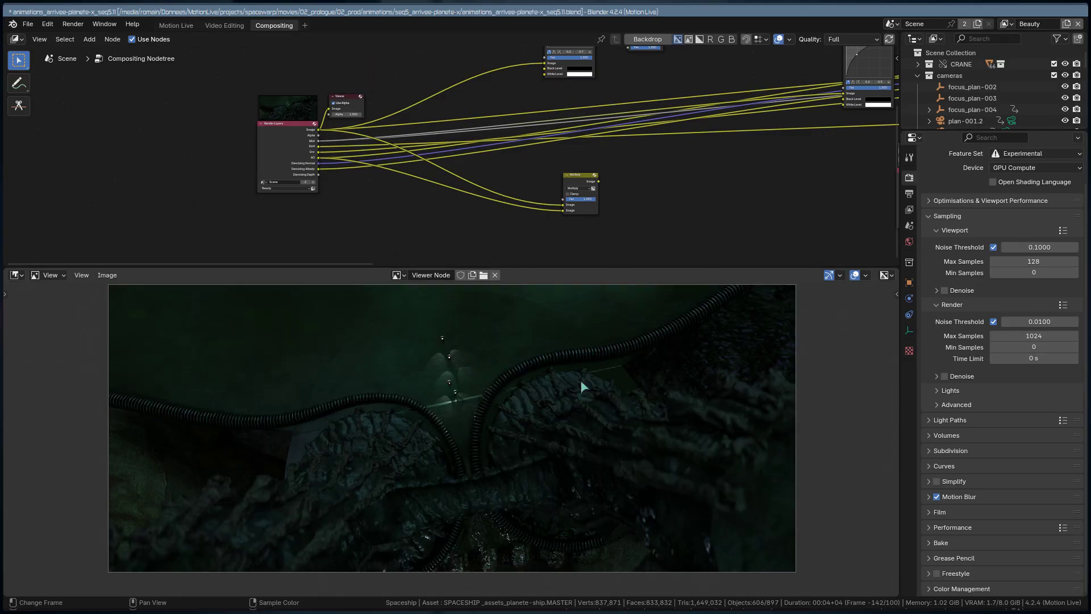
pyautogui.moveTo(701, 151); pyautogui.dragTo(97, 163, button='middle')
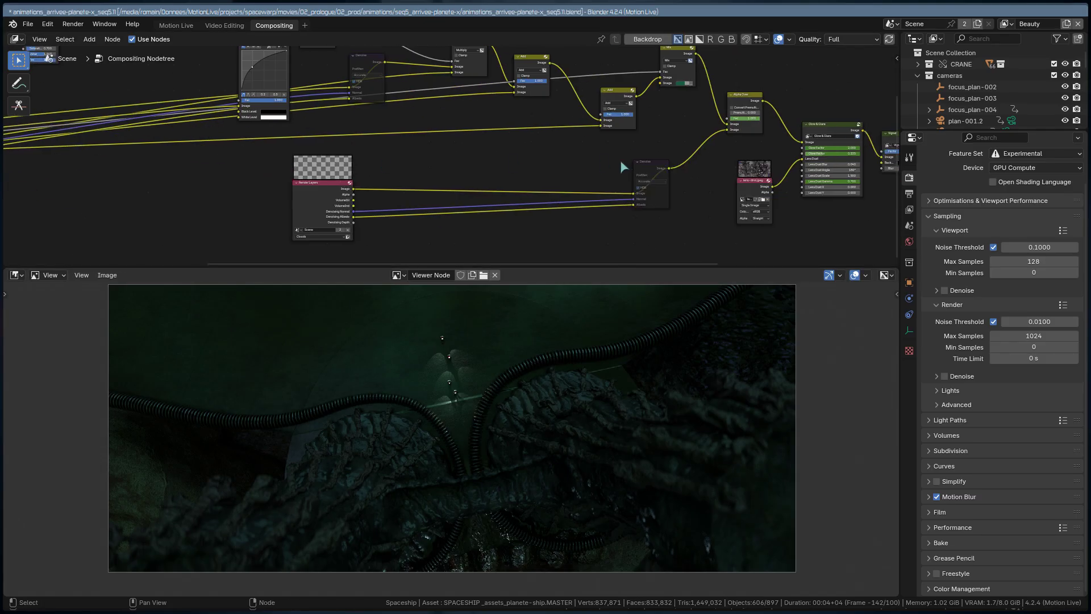
# Preview the Render Layers node's Image output and examine the raw render of the landscape
pyautogui.moveTo(621, 165); pyautogui.dragTo(59, 186, button='middle')
pyautogui.keyDown('ctrl'); pyautogui.keyDown('shift'); pyautogui.click(497, 158); pyautogui.keyUp('shift'); pyautogui.keyUp('ctrl')
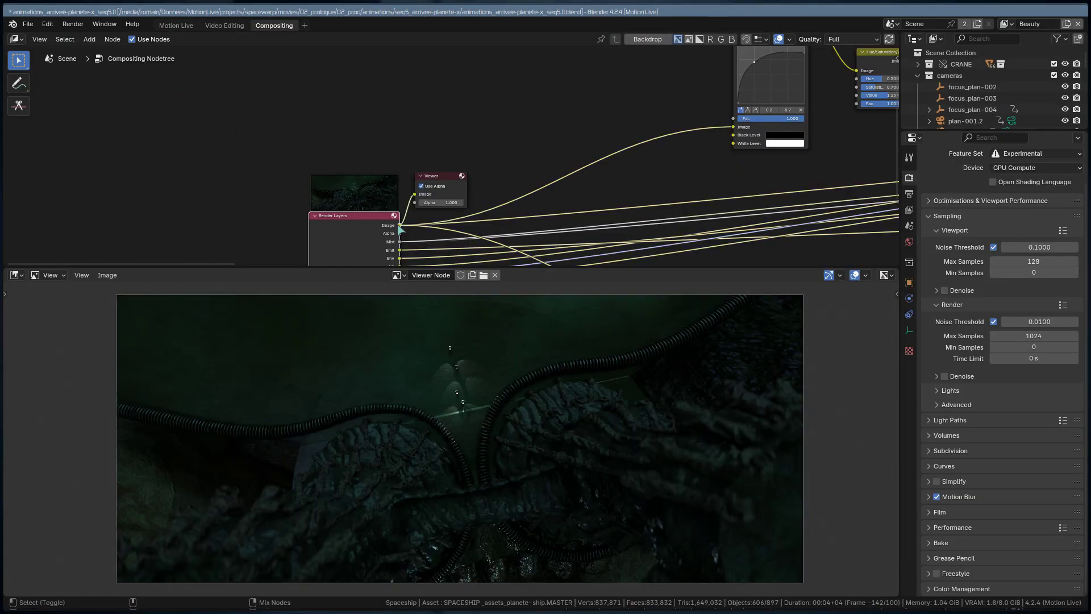
pyautogui.scroll(-5, 608, 465)
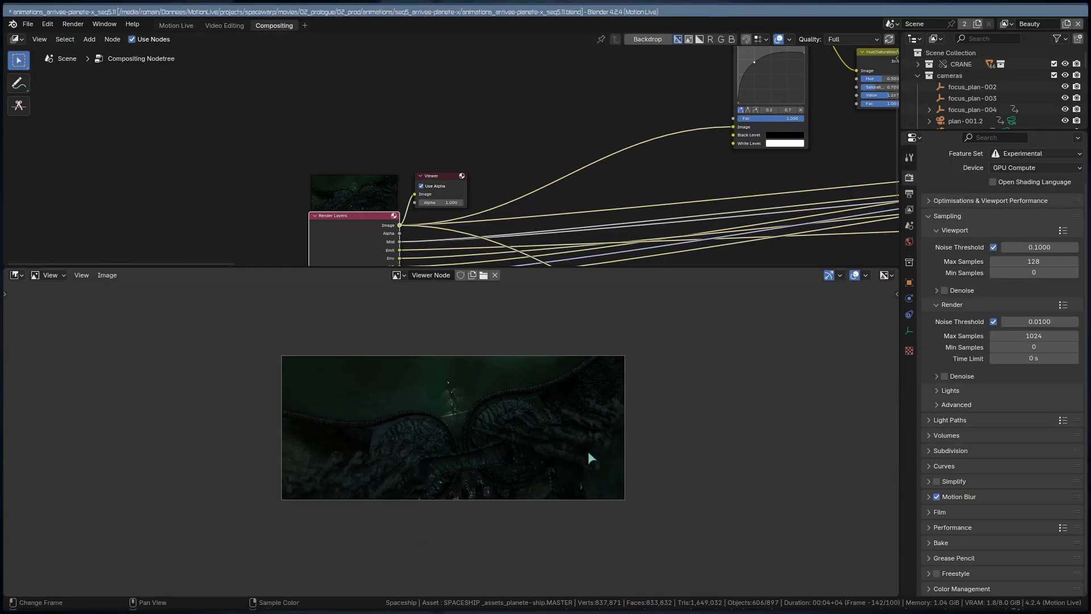
pyautogui.scroll(3, 589, 456)
pyautogui.moveTo(495, 389); pyautogui.dragTo(501, 409, button='middle')
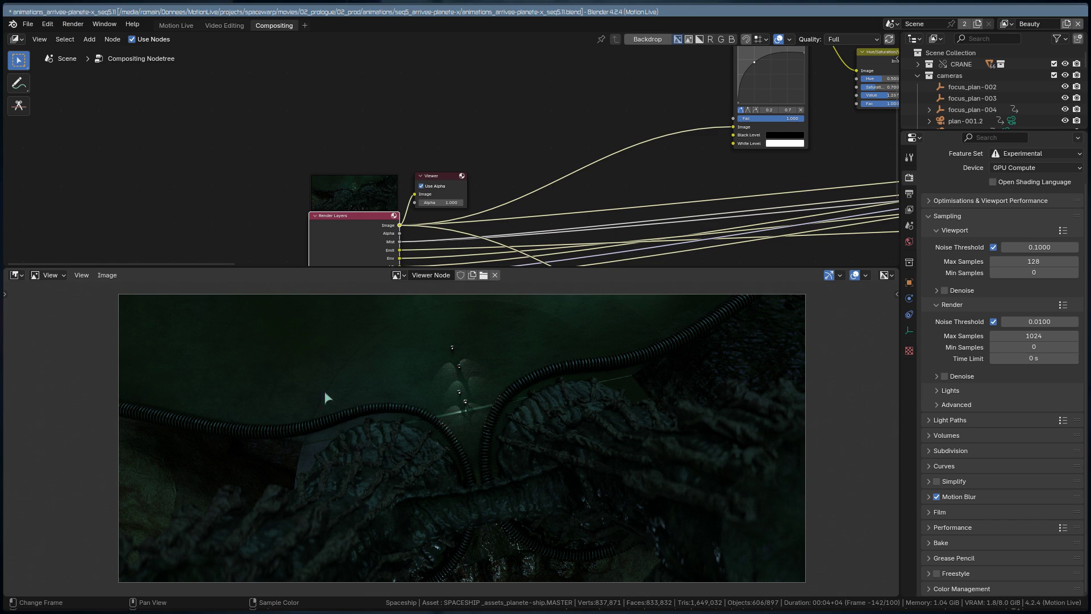
# Preview the Color Balance node's output at the end of the node chain and examine the graded image in an enlarged viewer area
pyautogui.scroll(-5, 628, 177)
pyautogui.moveTo(627, 177); pyautogui.dragTo(170, 146, button='middle')
pyautogui.moveTo(801, 185); pyautogui.dragTo(341, 185, button='middle')
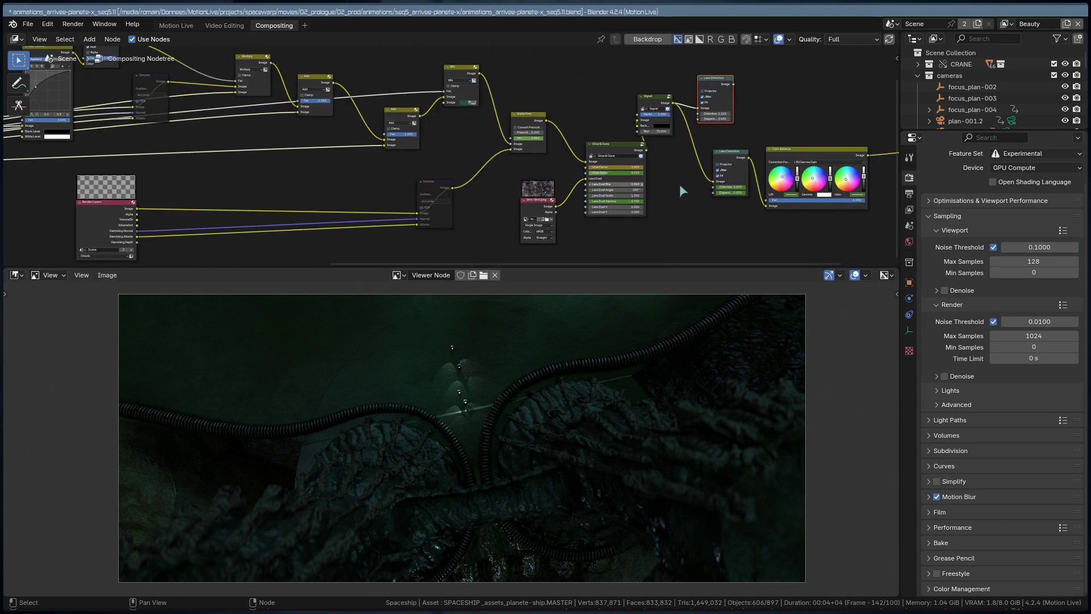
pyautogui.moveTo(852, 191); pyautogui.dragTo(420, 191, button='middle')
pyautogui.scroll(5, 398, 186)
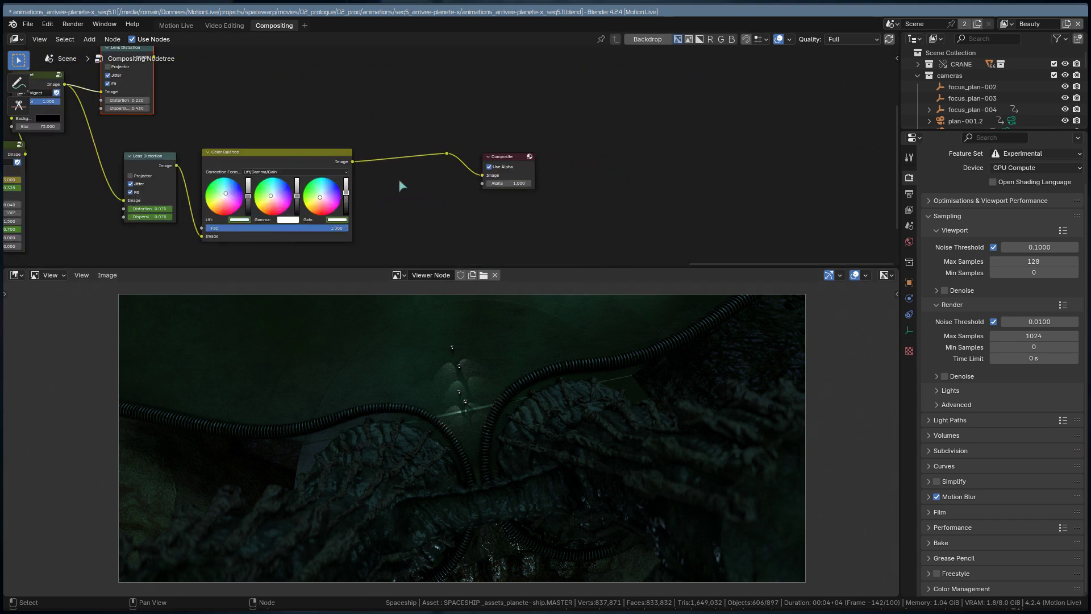
pyautogui.keyDown('ctrl'); pyautogui.keyDown('shift'); pyautogui.click(354, 165); pyautogui.keyUp('shift'); pyautogui.keyUp('ctrl')
pyautogui.moveTo(480, 434); pyautogui.dragTo(494, 426, button='middle')
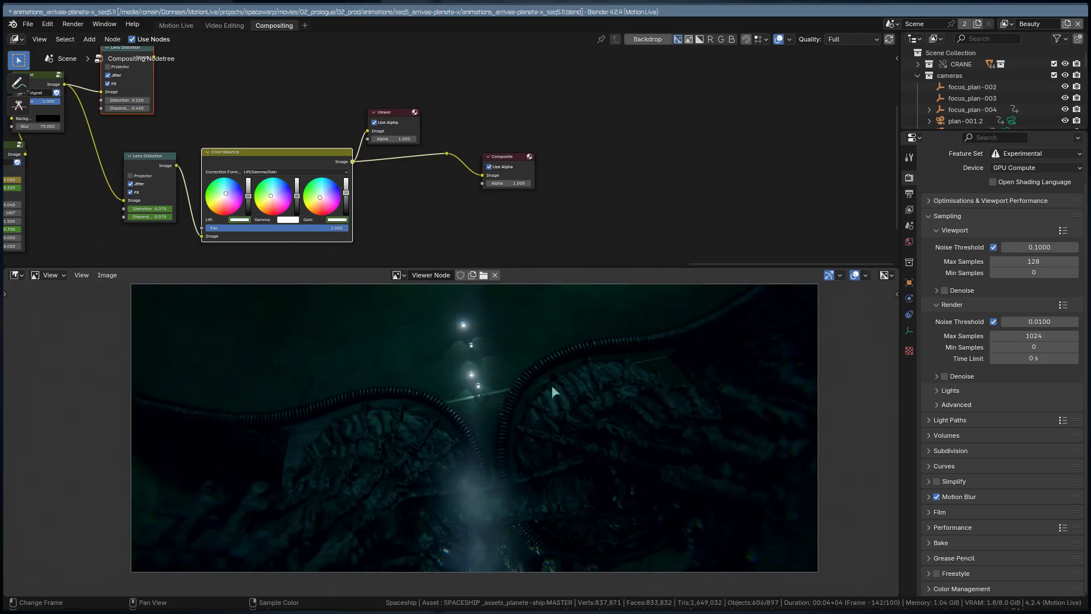
pyautogui.moveTo(551, 388); pyautogui.dragTo(553, 390, button='middle')
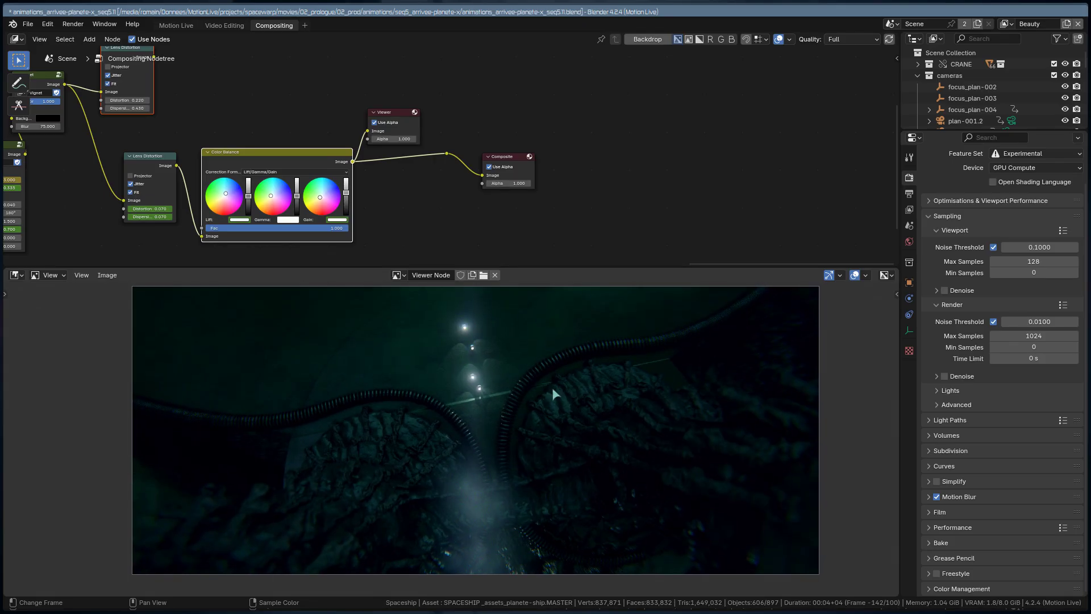
pyautogui.hotkey('ctrl', 'space')
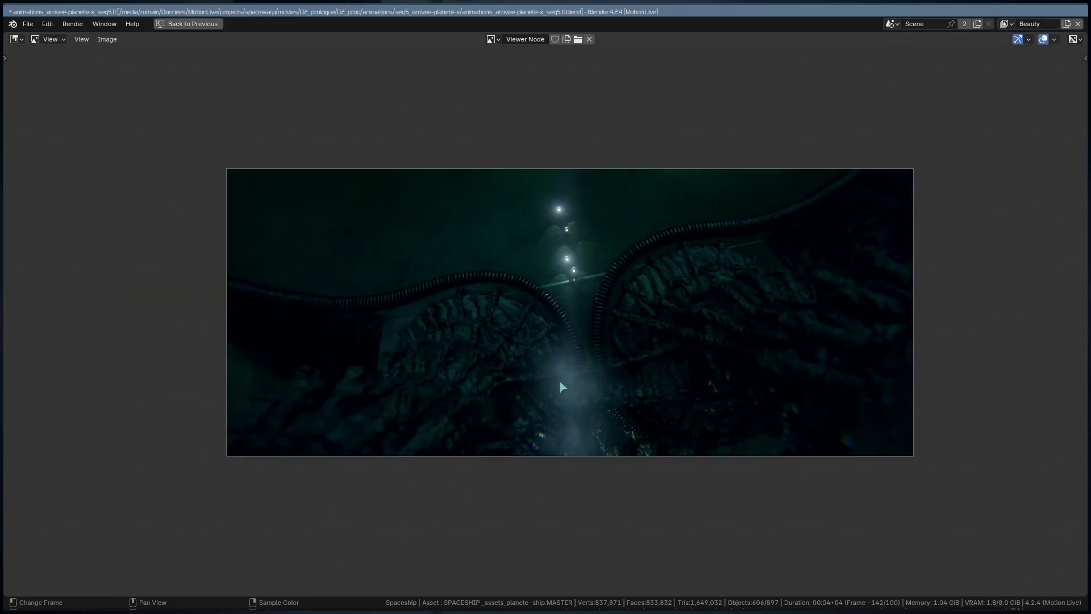
pyautogui.scroll(3, 560, 382)
pyautogui.hotkey('ctrl', 'space')
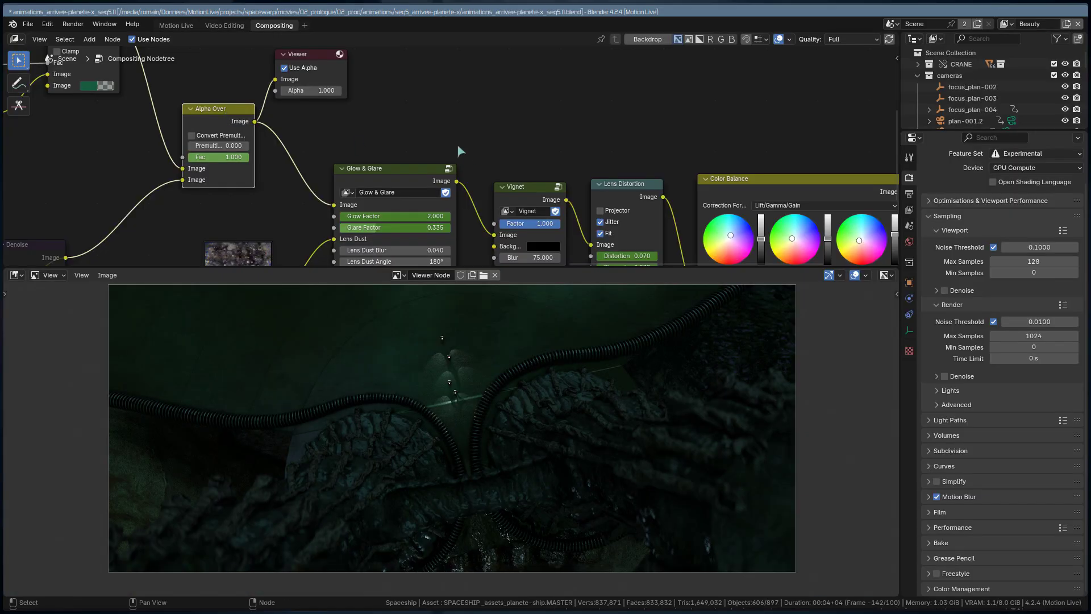
# Preview the Glow & Glare node's output and examine the glow around the ship lights up close
pyautogui.keyDown('ctrl'); pyautogui.keyDown('shift'); pyautogui.click(407, 128); pyautogui.keyUp('shift'); pyautogui.keyUp('ctrl')
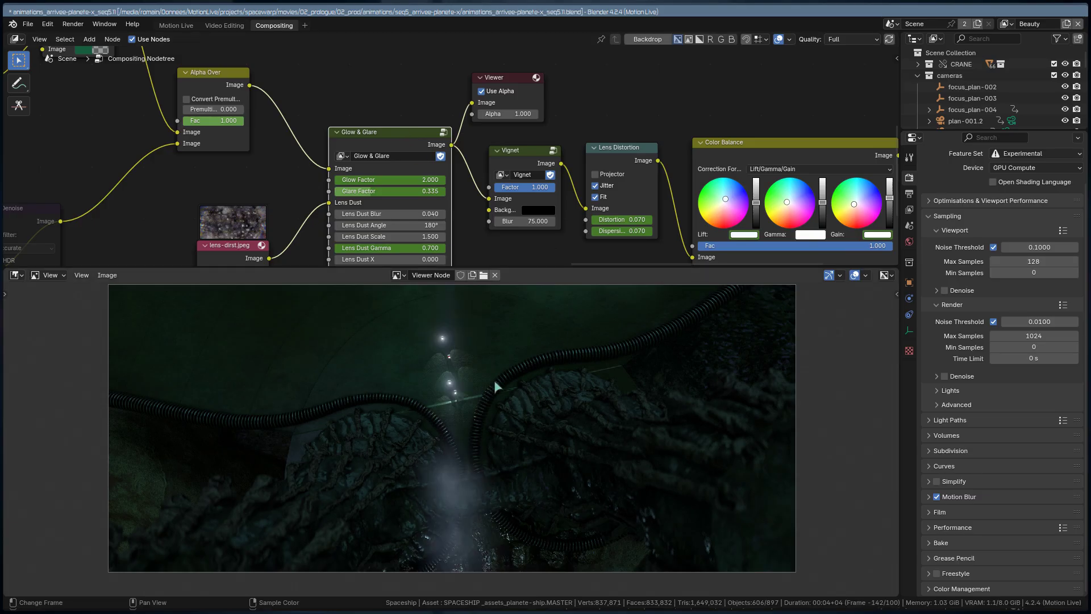
pyautogui.scroll(3, 494, 387)
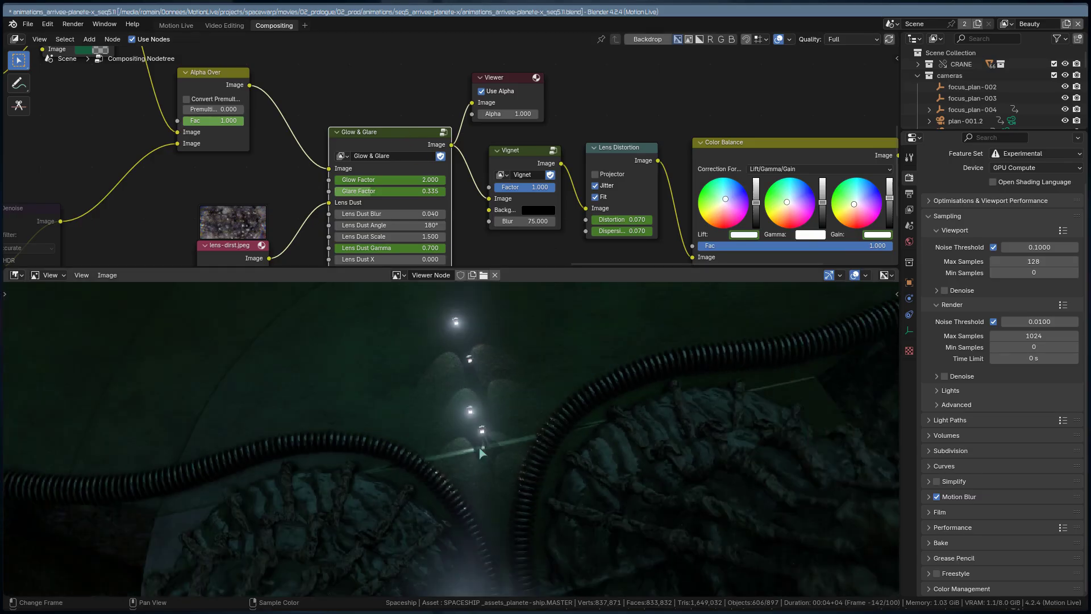
pyautogui.scroll(-3, 480, 452)
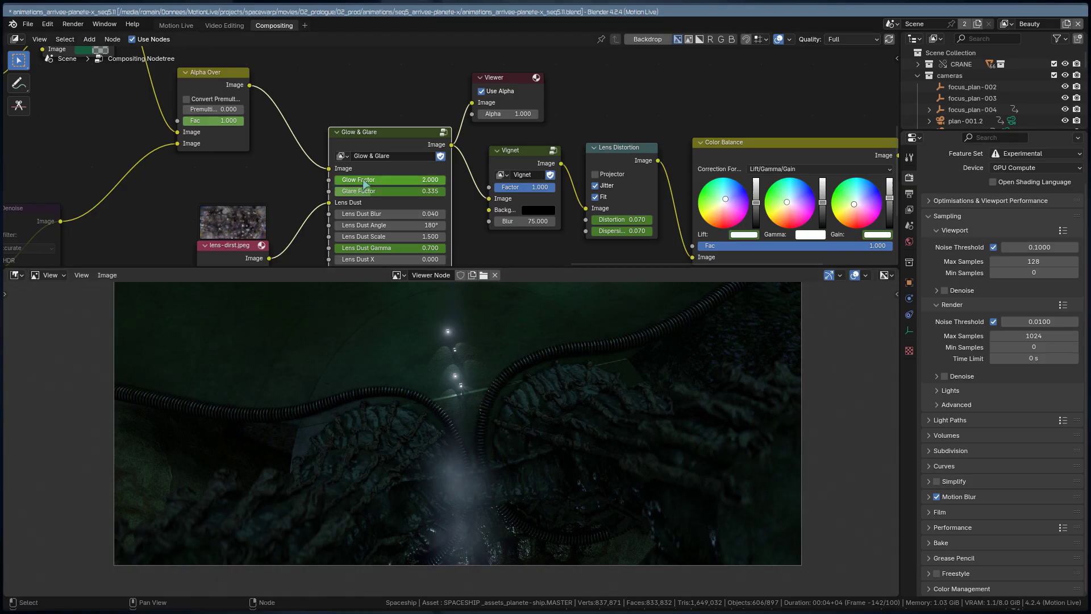
# Try an extreme and a zero Glow Factor on the Glow & Glare node, and set it to 3
pyautogui.moveTo(364, 181); pyautogui.dragTo(395, 180)
pyautogui.press('i')
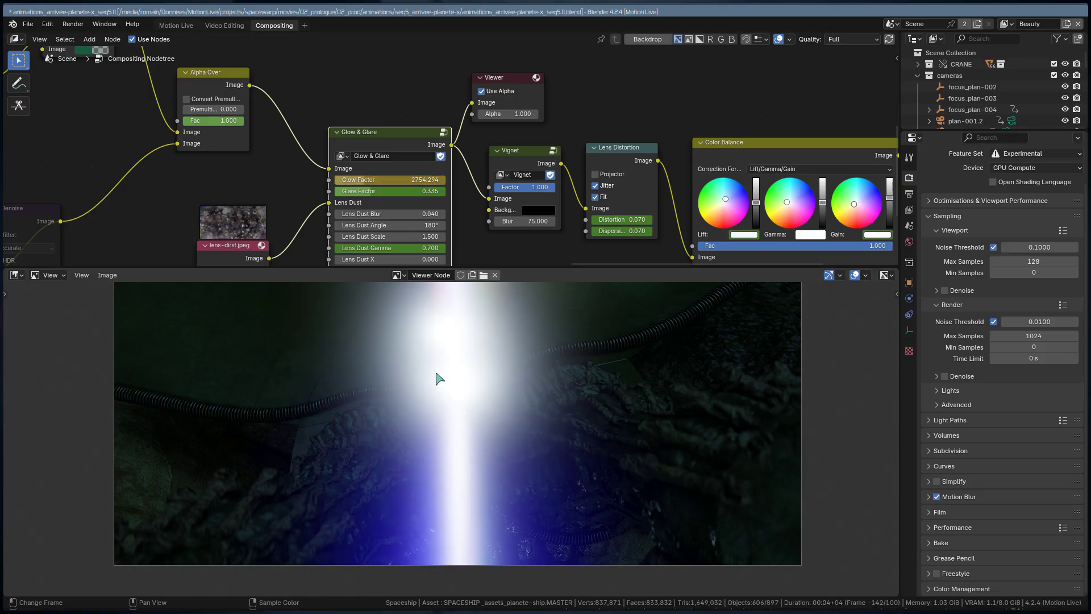
pyautogui.moveTo(365, 180)
pyautogui.mouseDown()
pyautogui.moveTo(338, 180)
pyautogui.moveTo(377, 186)
pyautogui.mouseUp()
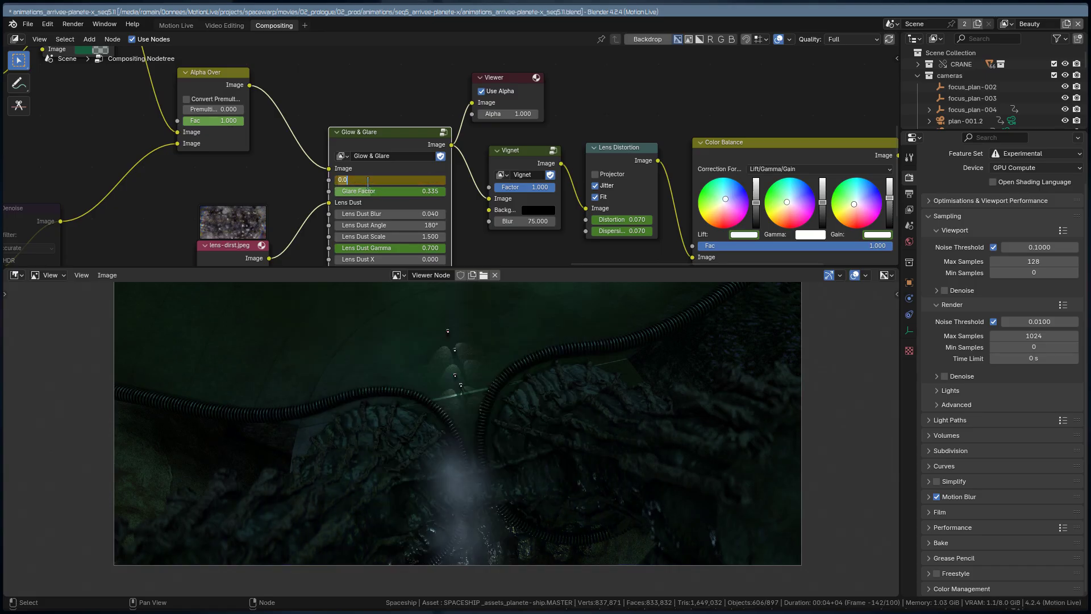
pyautogui.write('3')
pyautogui.press('Return')
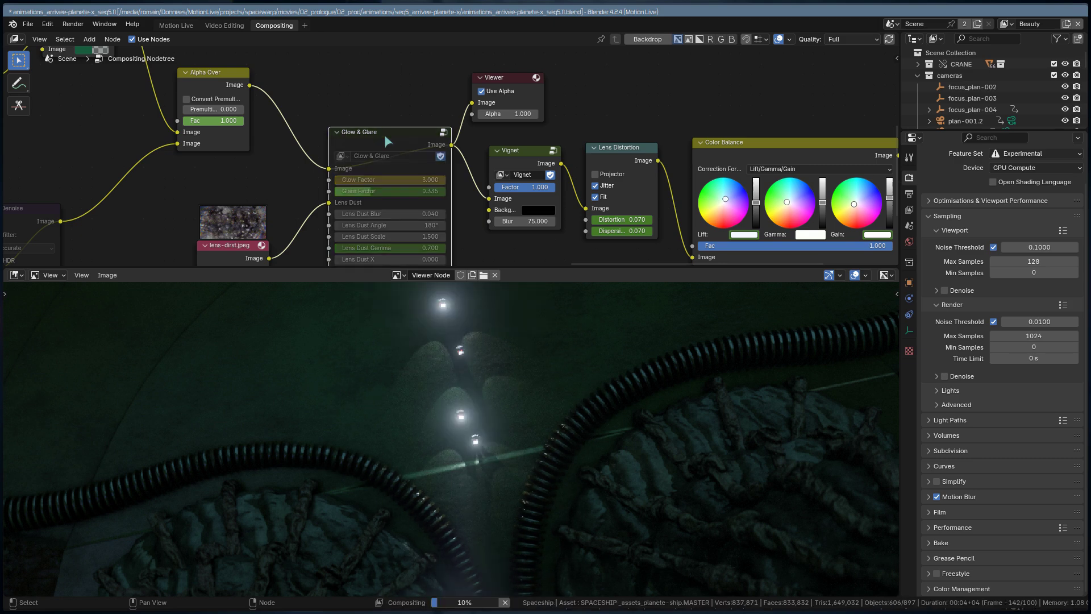
# Preview the Vignet node's output and move the Viewer and Vignet nodes to leave free space between them
pyautogui.scroll(-6, 410, 160)
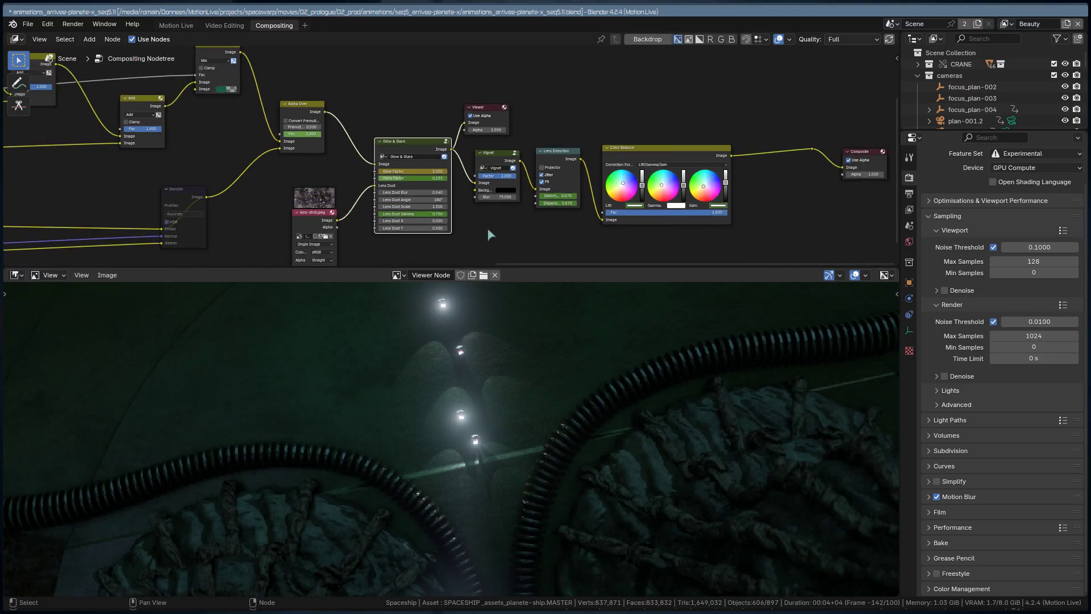
pyautogui.moveTo(488, 218); pyautogui.dragTo(423, 256, button='middle')
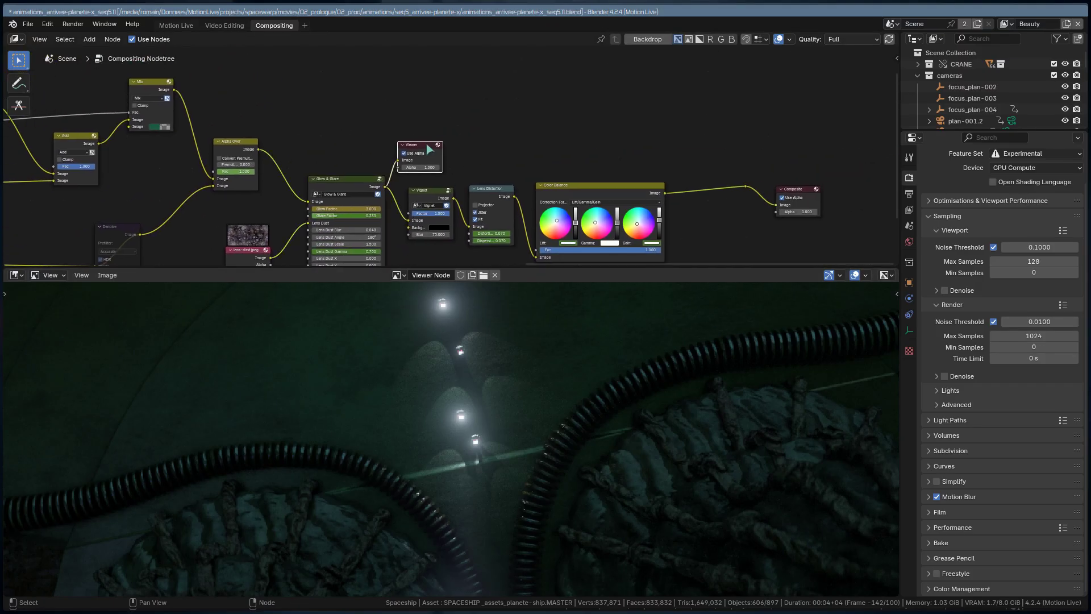
pyautogui.moveTo(430, 149); pyautogui.dragTo(510, 140)
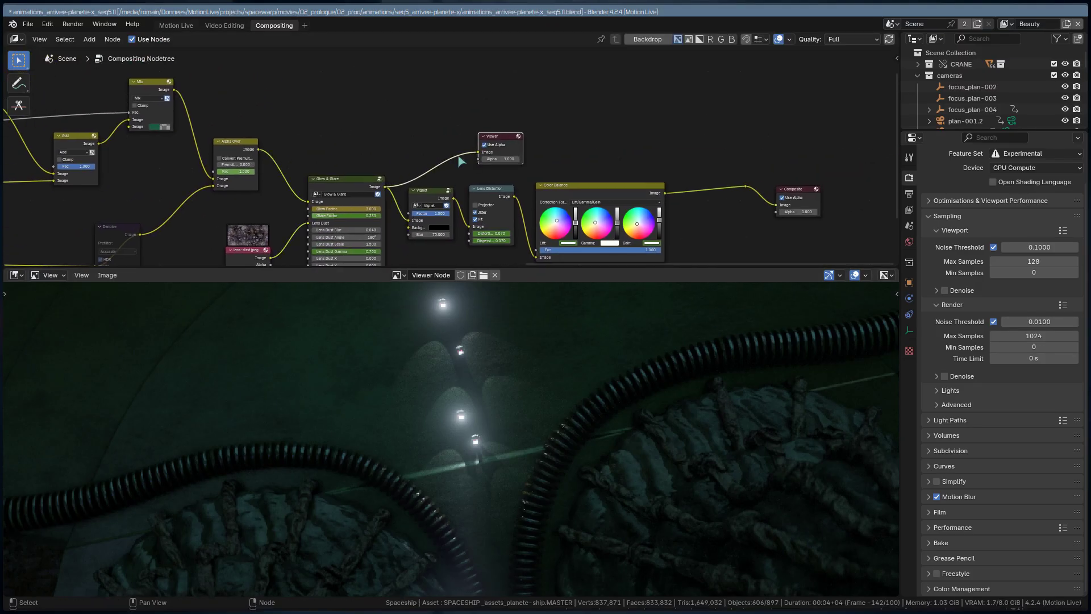
pyautogui.keyDown('ctrl'); pyautogui.keyDown('shift'); pyautogui.click(432, 191); pyautogui.keyUp('shift'); pyautogui.keyUp('ctrl')
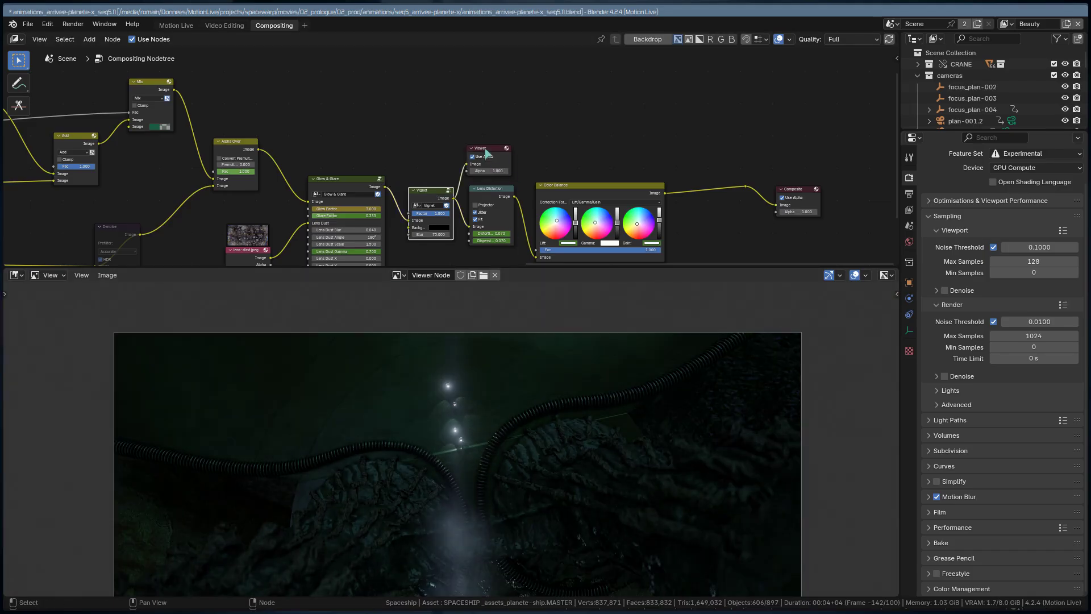
pyautogui.moveTo(487, 152); pyautogui.dragTo(648, 106)
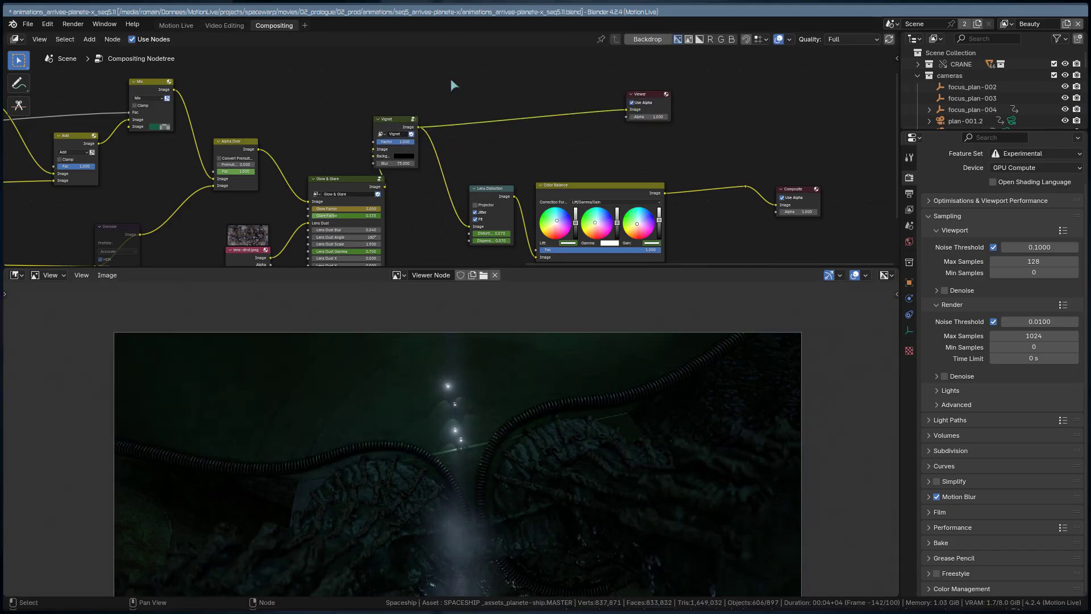
# Add a Lens Distortion node on the link between the Vignet and Viewer nodes
pyautogui.scroll(3, 449, 86)
pyautogui.hotkey('shift', 'a')
pyautogui.write('lens')
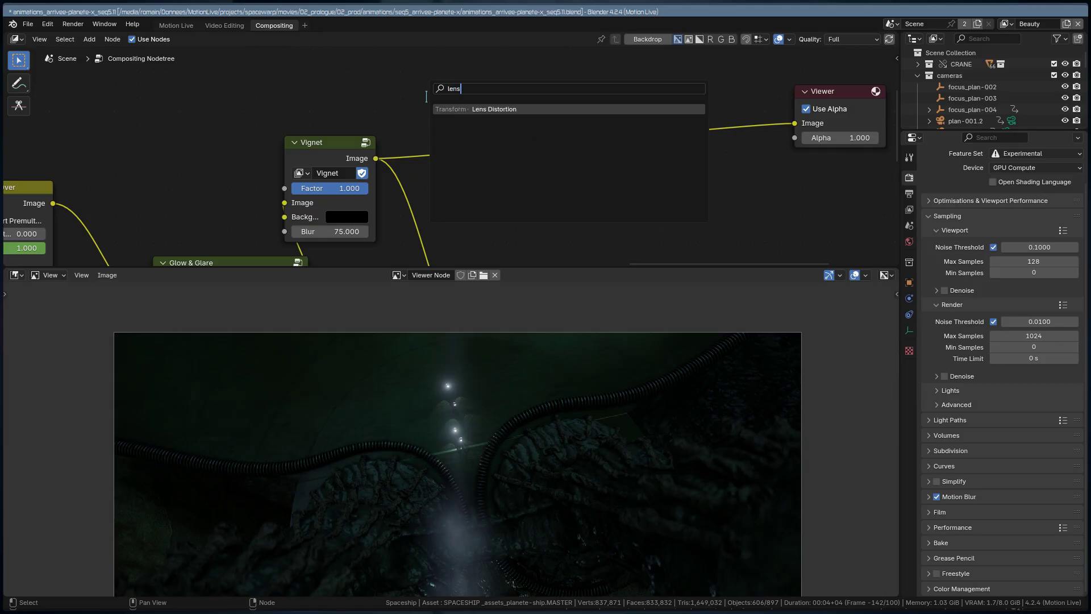
pyautogui.press('Return')
pyautogui.click(427, 97)
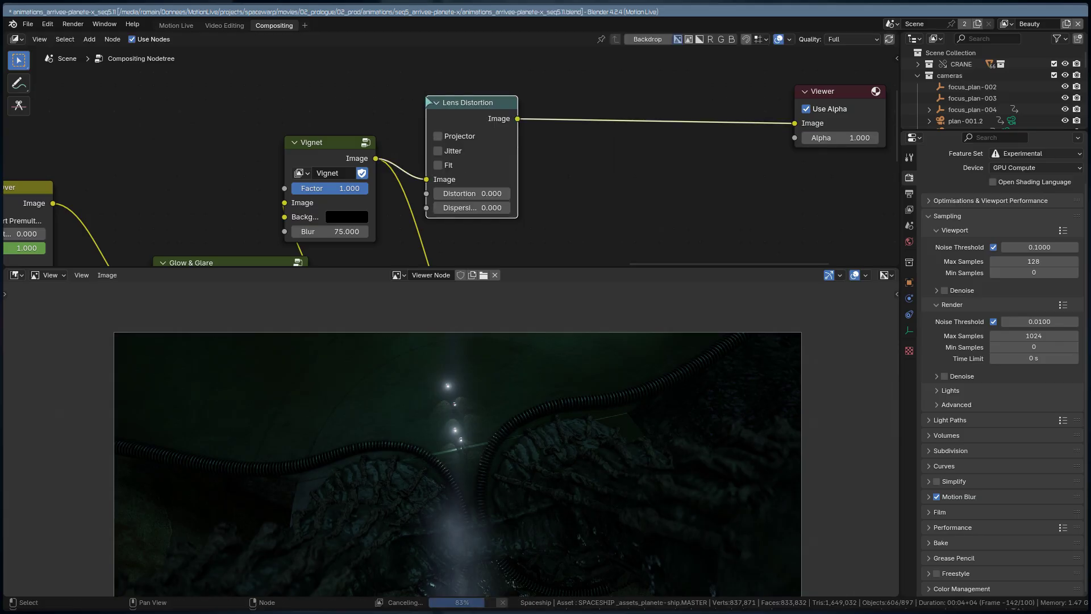
# Enable Jitter on the new Lens Distortion node, comparing the ship lights at pixel level with it on and off
pyautogui.scroll(5, 525, 400)
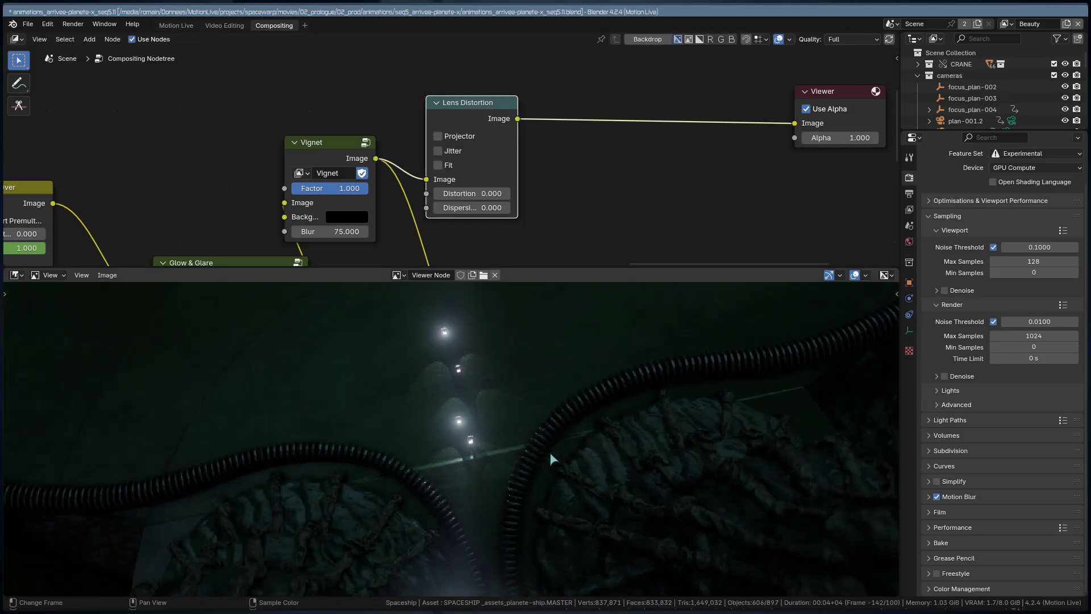
pyautogui.moveTo(390, 442); pyautogui.dragTo(524, 470, button='middle')
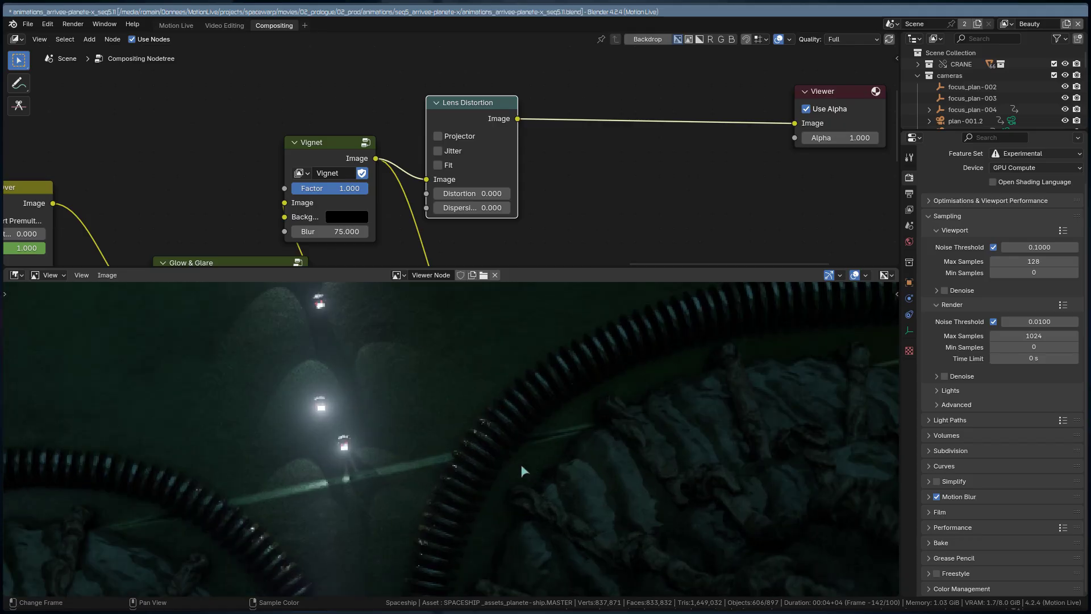
pyautogui.click(437, 150)
pyautogui.scroll(4, 318, 407)
pyautogui.moveTo(187, 350); pyautogui.dragTo(465, 431, button='middle')
pyautogui.scroll(2, 464, 431)
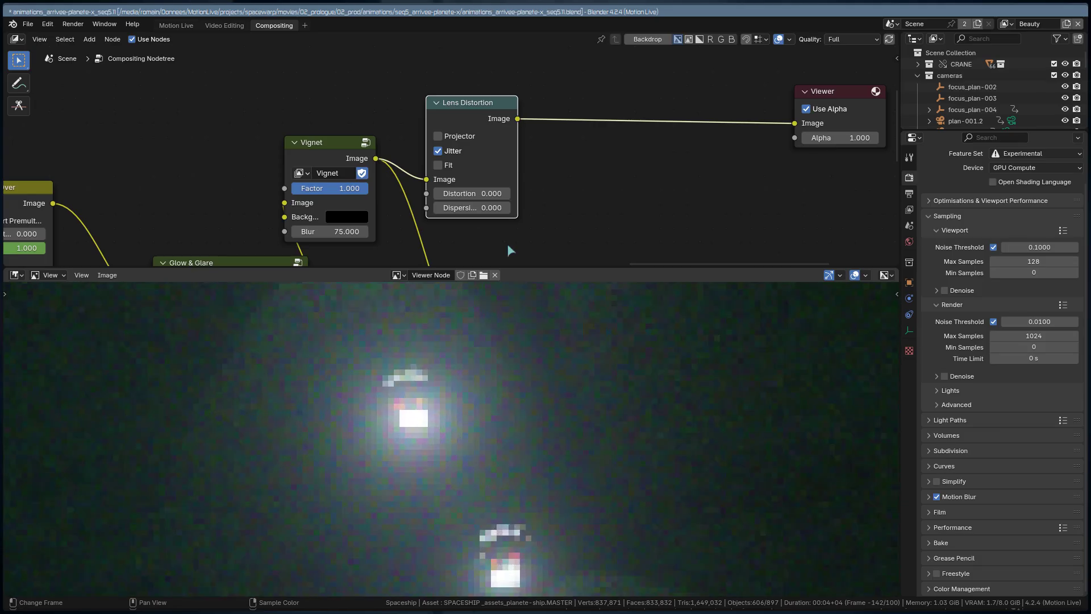
pyautogui.click(438, 150)
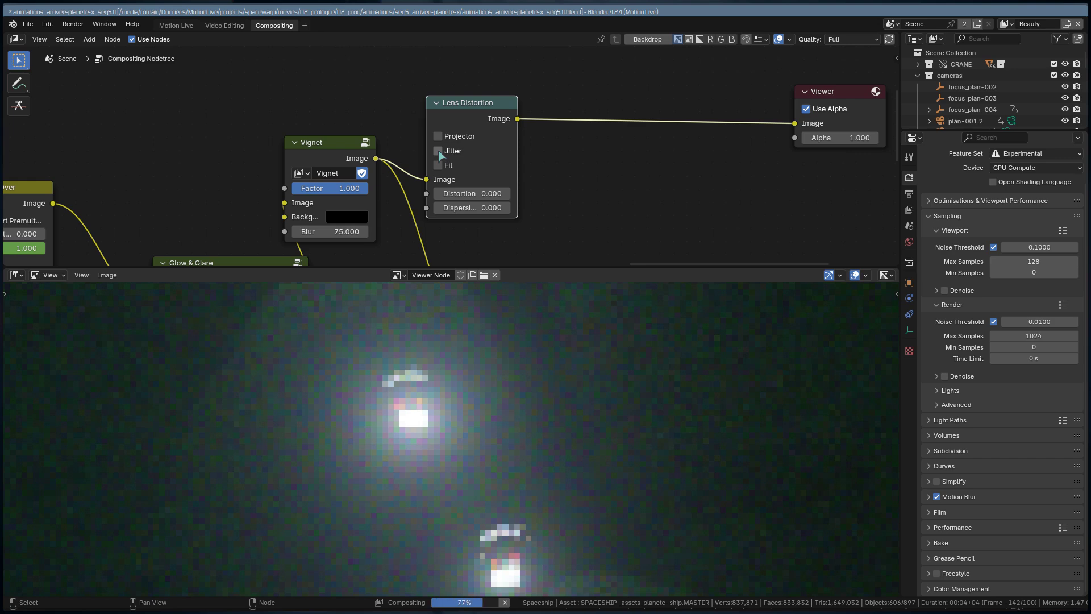
pyautogui.click(439, 151)
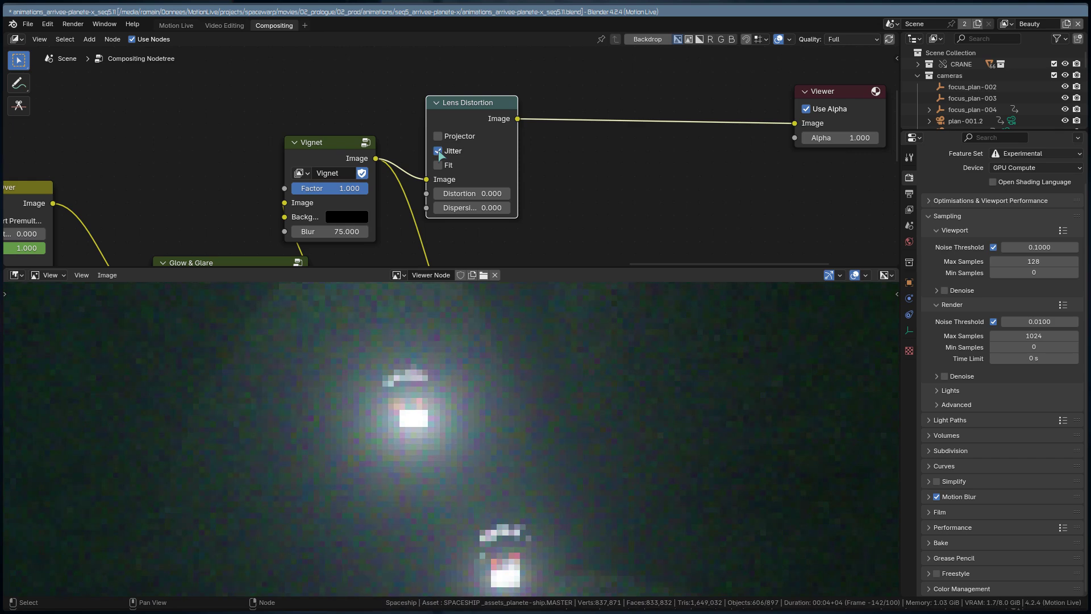
pyautogui.click(438, 151)
pyautogui.click(438, 151)
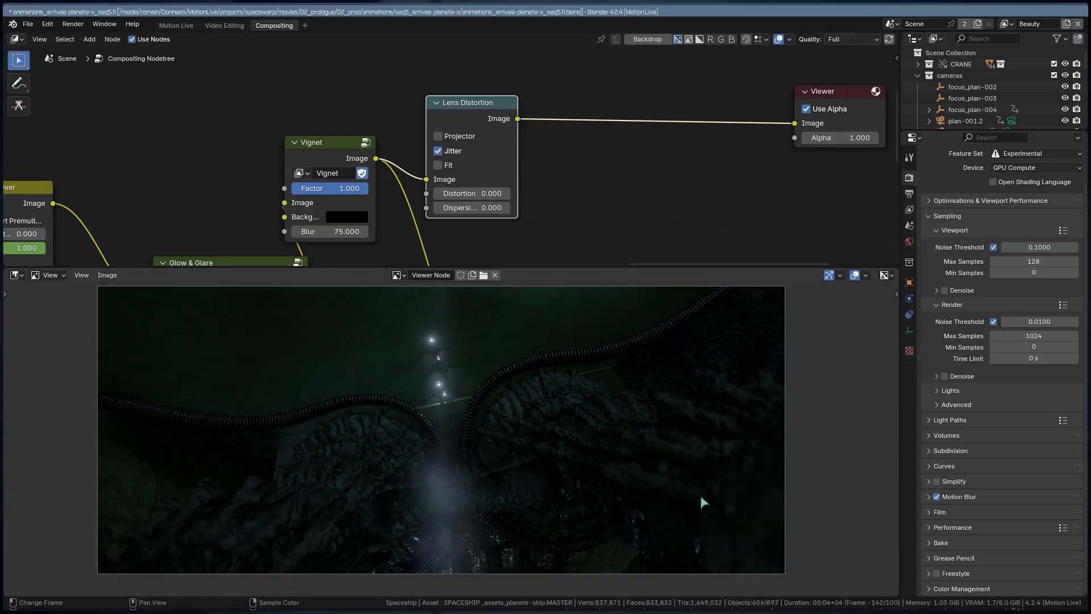
# Reposition the new Lens Distortion node slightly and set its Distortion to 0.220
pyautogui.moveTo(474, 142); pyautogui.dragTo(486, 134)
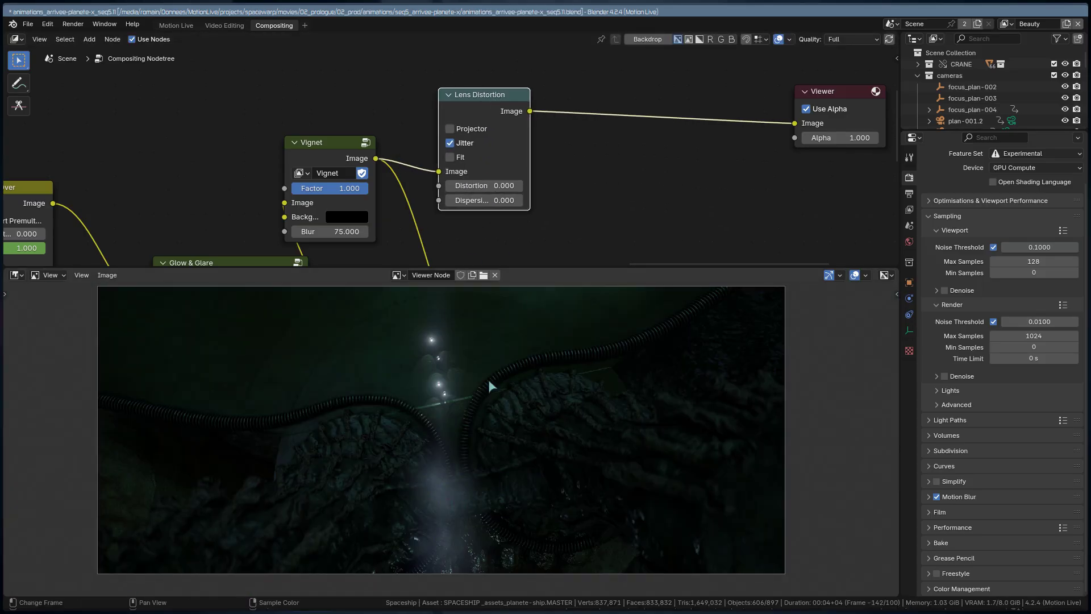
pyautogui.moveTo(373, 449); pyautogui.dragTo(591, 413, button='middle')
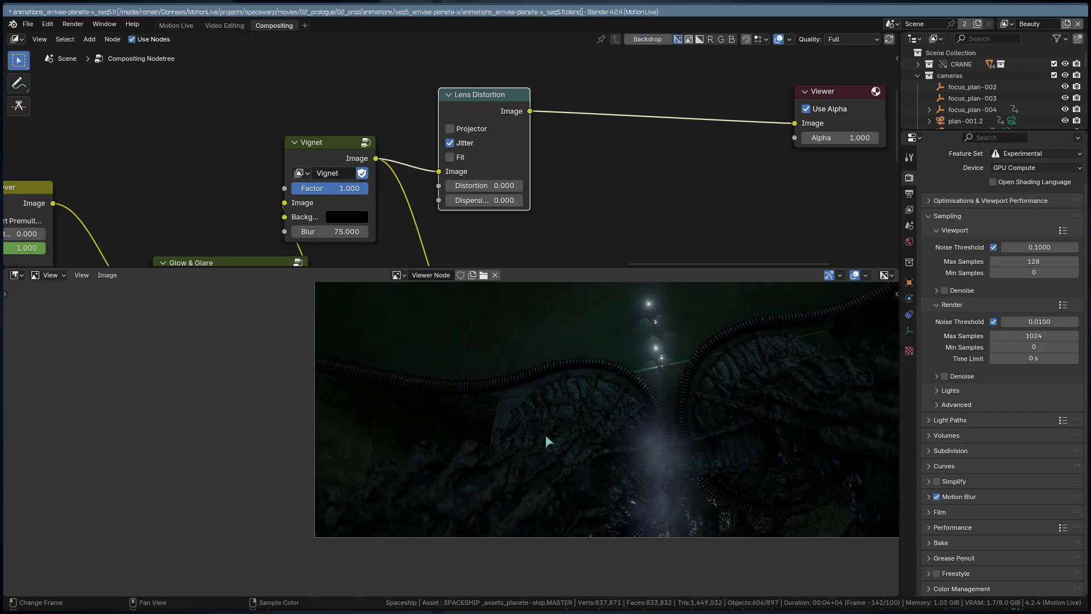
pyautogui.scroll(2, 534, 446)
pyautogui.moveTo(481, 464); pyautogui.dragTo(471, 430, button='middle')
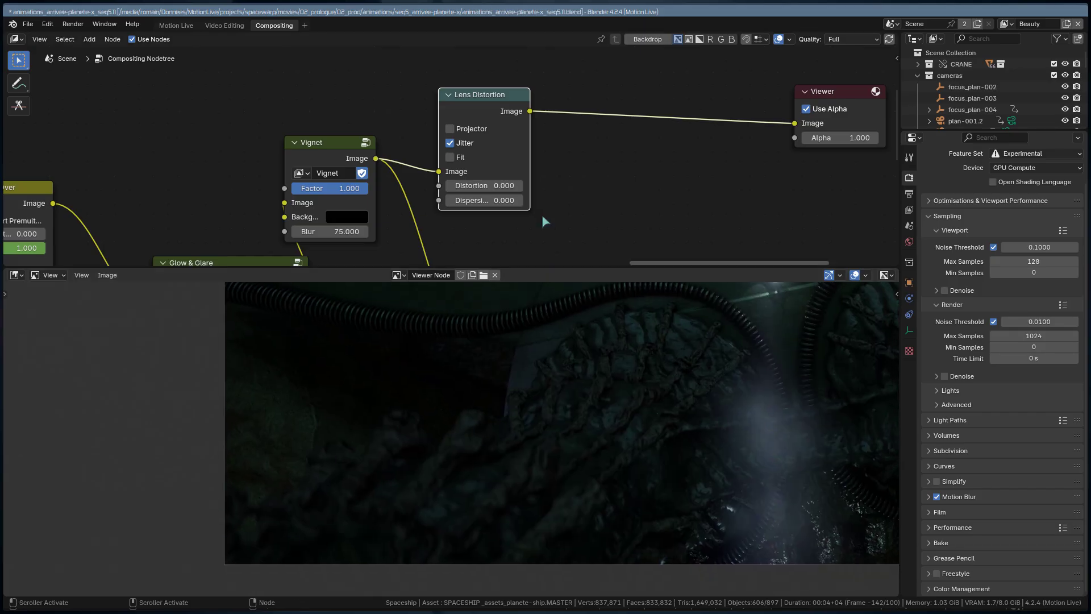
pyautogui.keyDown('shift'); pyautogui.moveTo(475, 186); pyautogui.dragTo(503, 185); pyautogui.keyUp('shift')
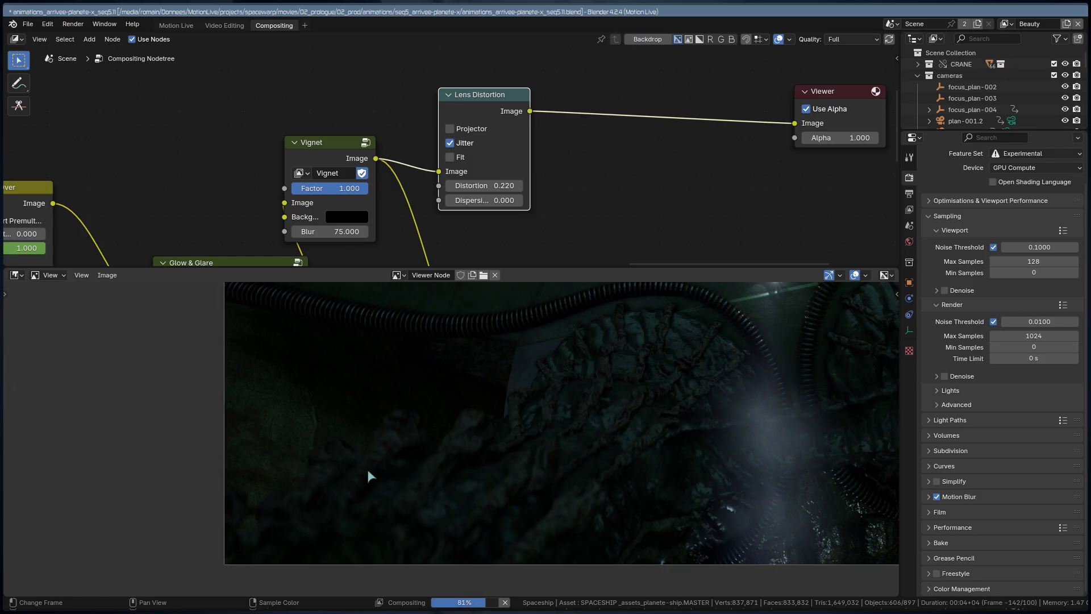
# Enable Fit and set Dispersion to 0.270 on the Lens Distortion node, and examine the colour fringing near the image edge
pyautogui.scroll(-2, 387, 486)
pyautogui.moveTo(455, 474); pyautogui.dragTo(354, 498, button='middle')
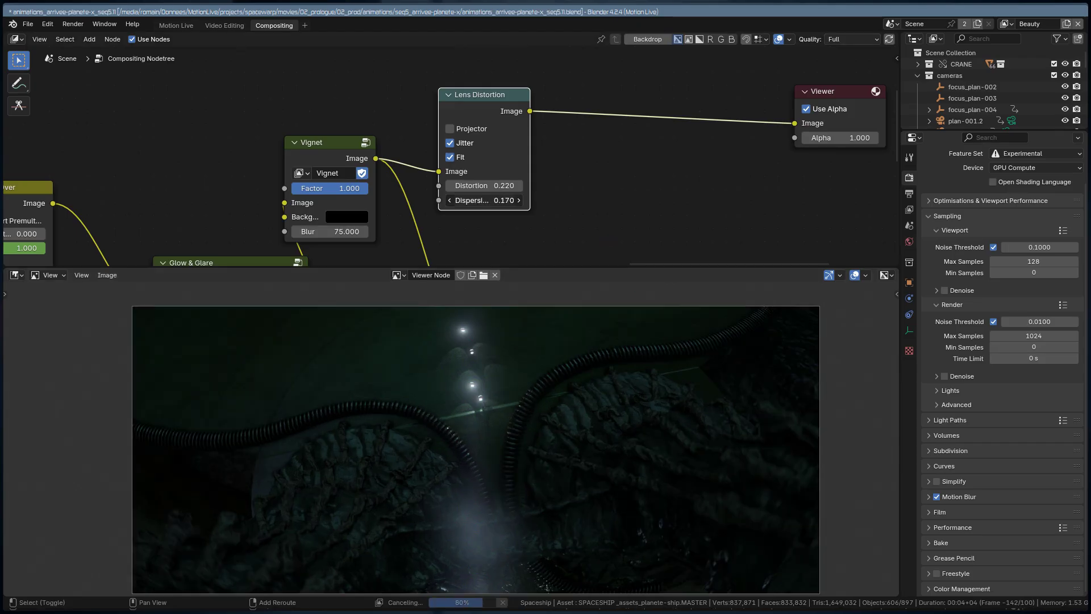
pyautogui.moveTo(484, 200); pyautogui.dragTo(503, 200)
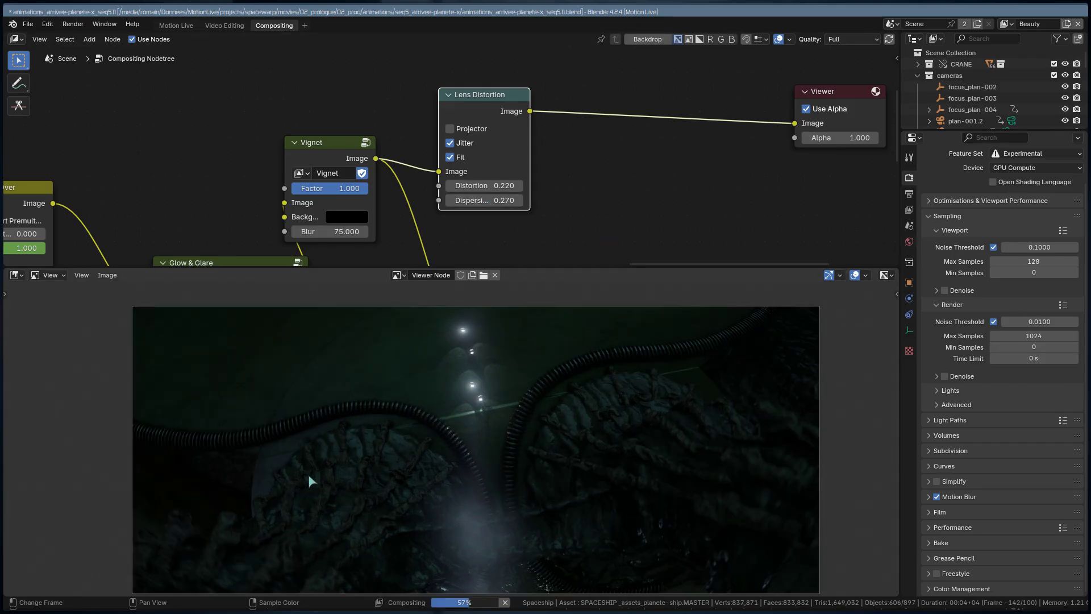
pyautogui.moveTo(308, 476); pyautogui.dragTo(486, 370, button='middle')
pyautogui.scroll(4, 366, 404)
pyautogui.moveTo(376, 458); pyautogui.dragTo(471, 487, button='middle')
pyautogui.scroll(2, 418, 416)
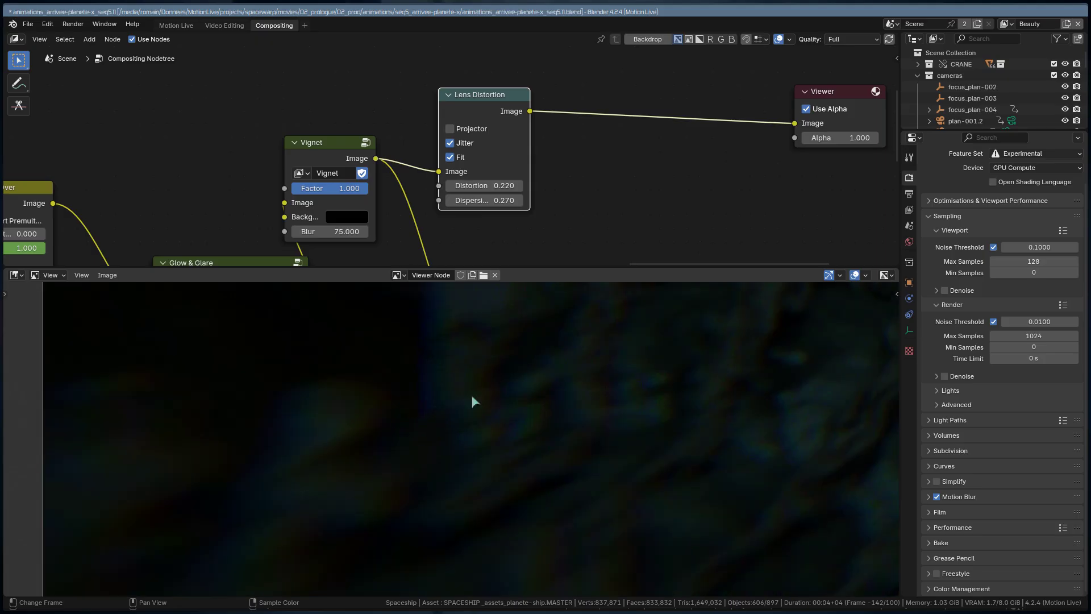
# Set the Lens Distortion node's Dispersion to 0.430 and examine the colour fringing on the ship lights and image edges
pyautogui.moveTo(500, 200); pyautogui.dragTo(520, 200)
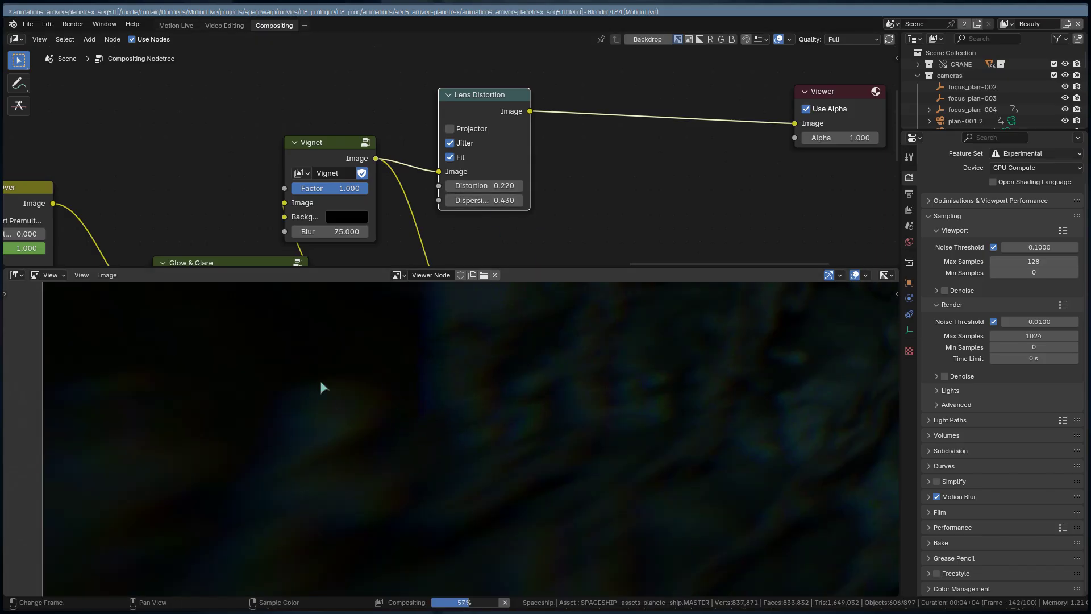
pyautogui.scroll(-6, 638, 402)
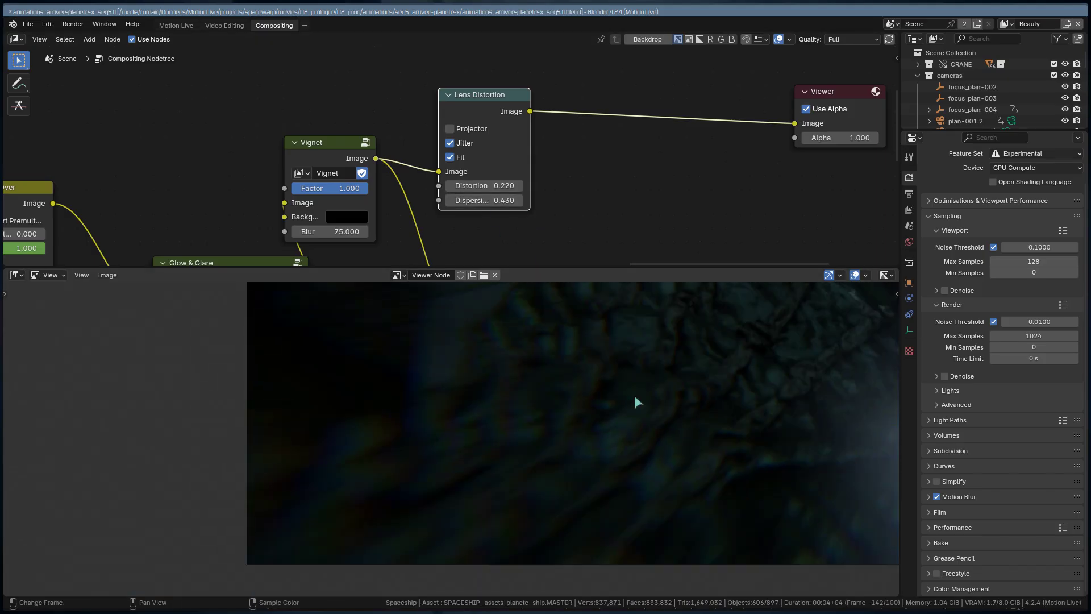
pyautogui.scroll(-1, 471, 432)
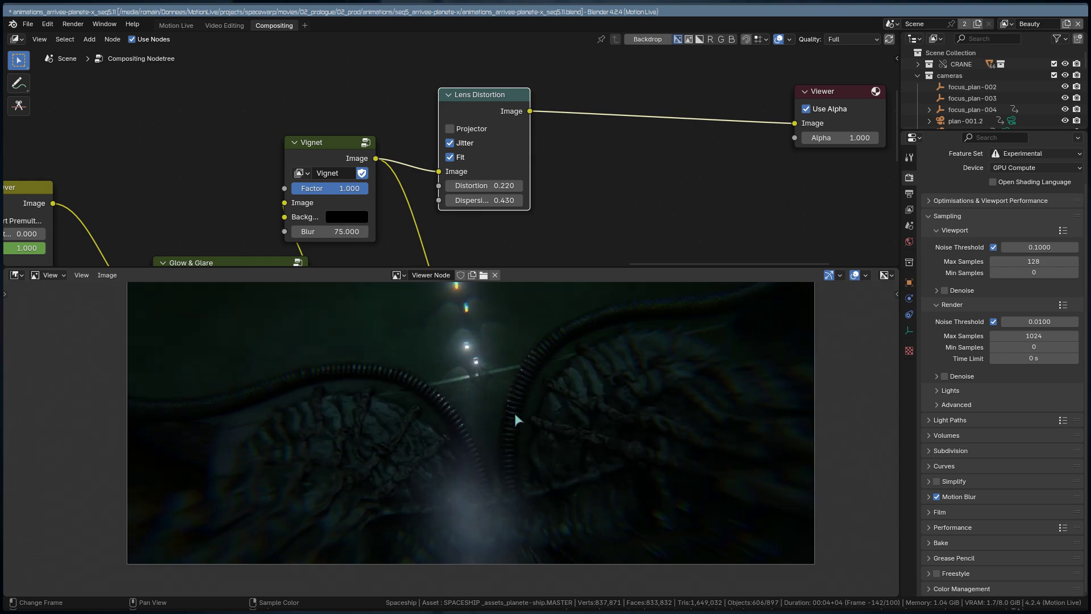
pyautogui.scroll(4, 440, 470)
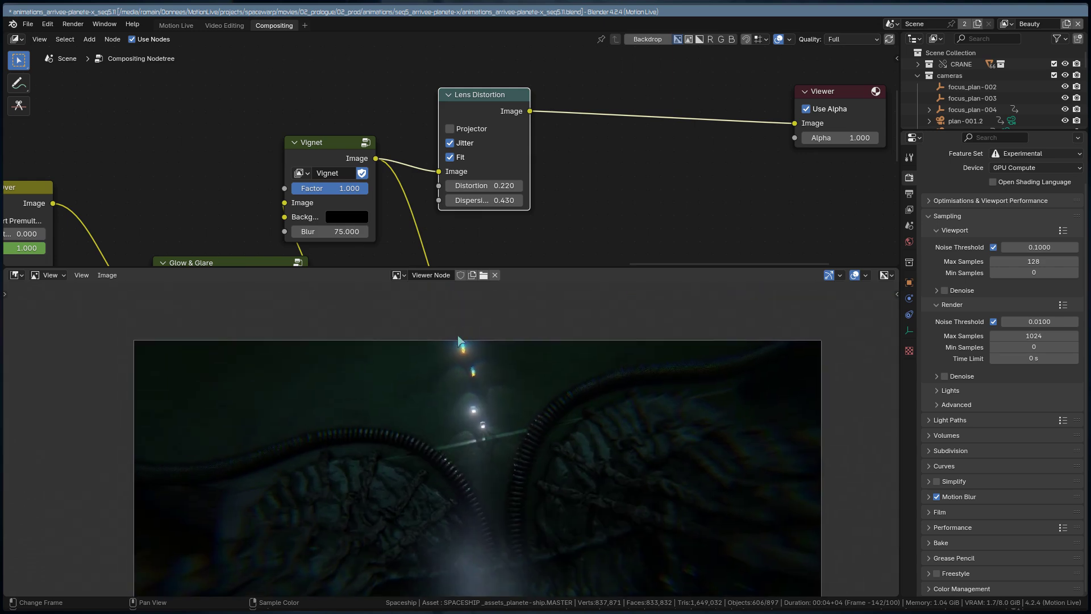
pyautogui.scroll(3, 486, 376)
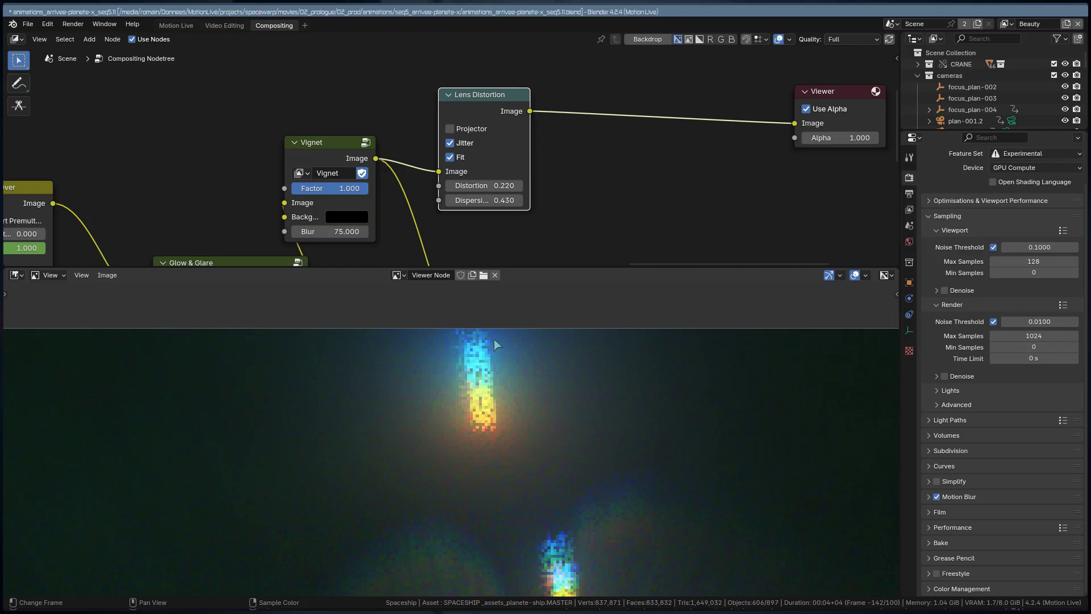
pyautogui.scroll(-8, 458, 457)
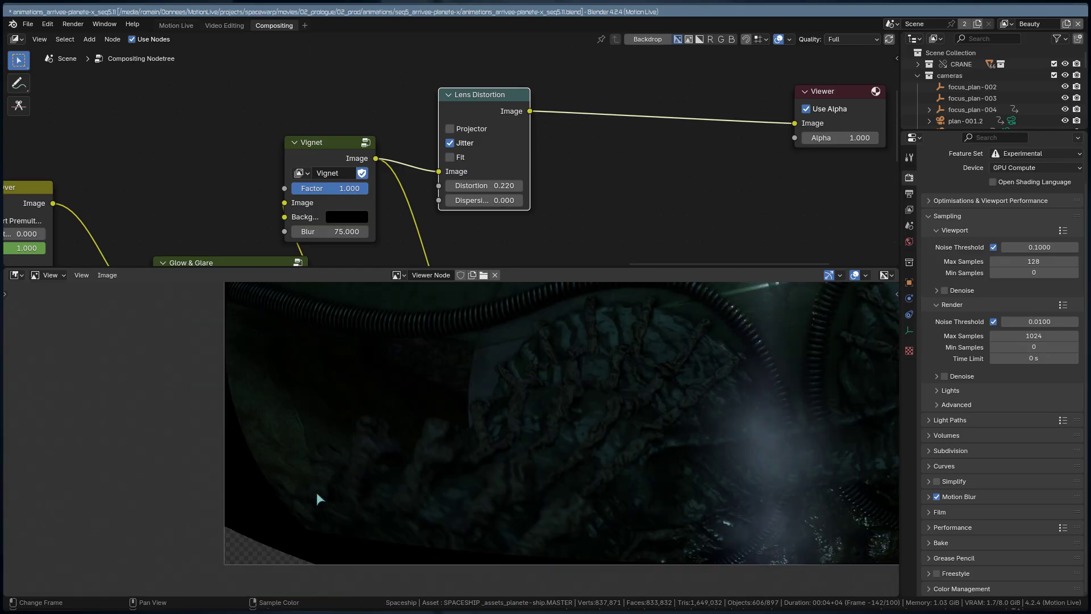
# Examine the curved borders and corners of the distorted image with Fit disabled and no dispersion
pyautogui.scroll(-2, 455, 472)
pyautogui.moveTo(421, 404); pyautogui.dragTo(319, 432, button='middle')
pyautogui.moveTo(453, 469); pyautogui.dragTo(379, 517, button='middle')
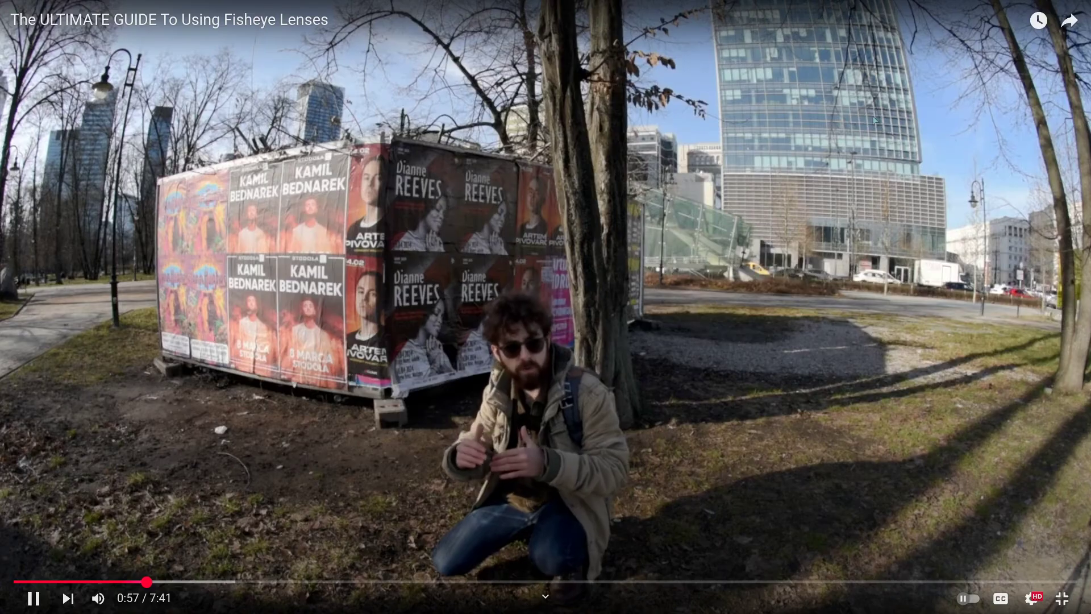